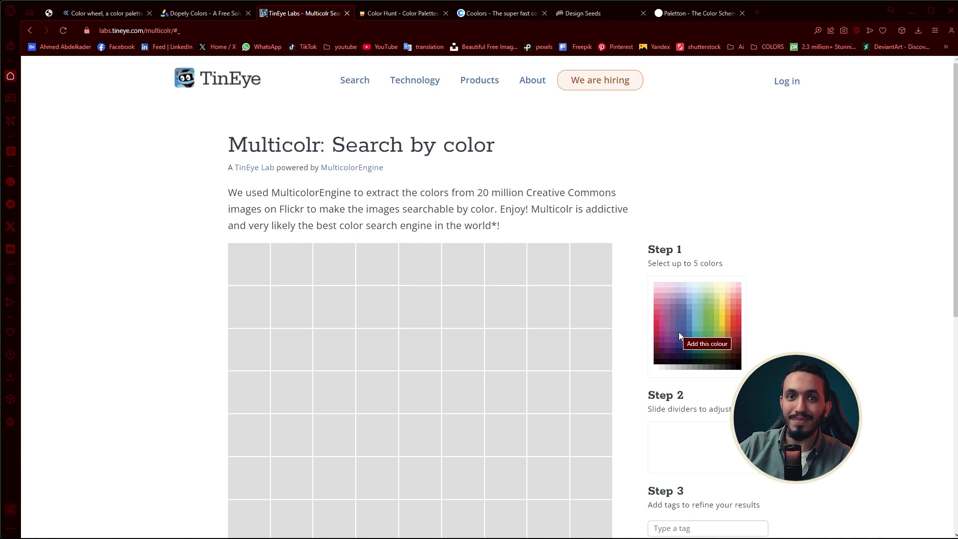
# Add a purple, a yellow and an orange from the palette as the image search colors
pyautogui.click(673, 325)
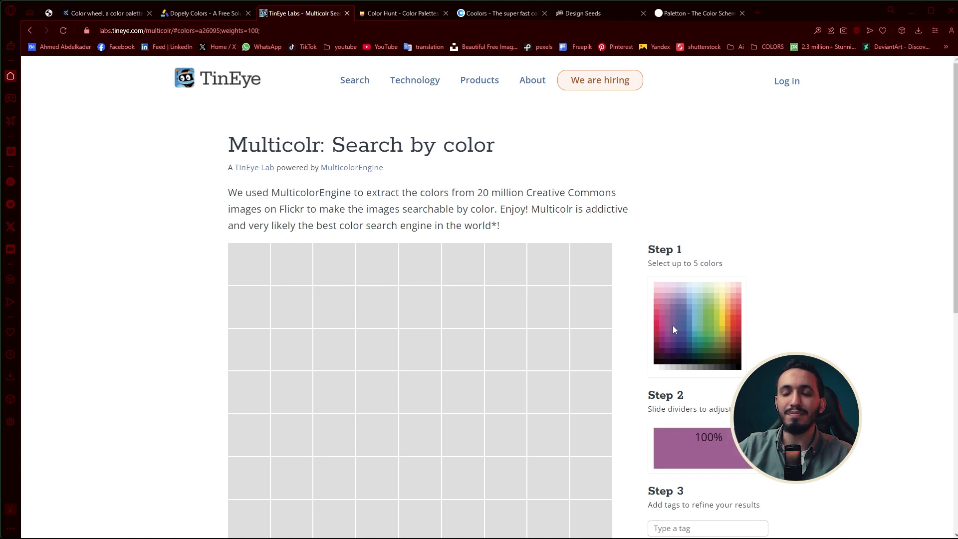
pyautogui.click(720, 318)
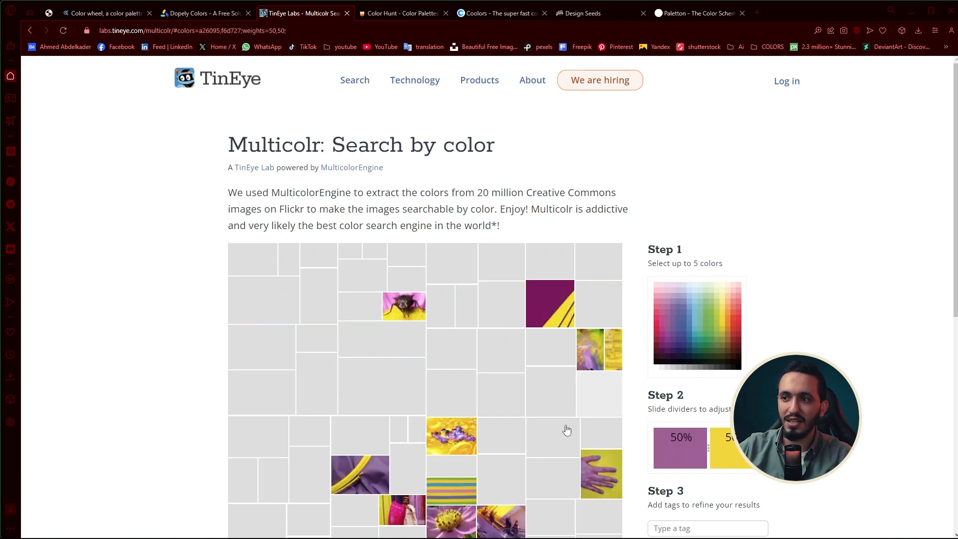
pyautogui.click(728, 319)
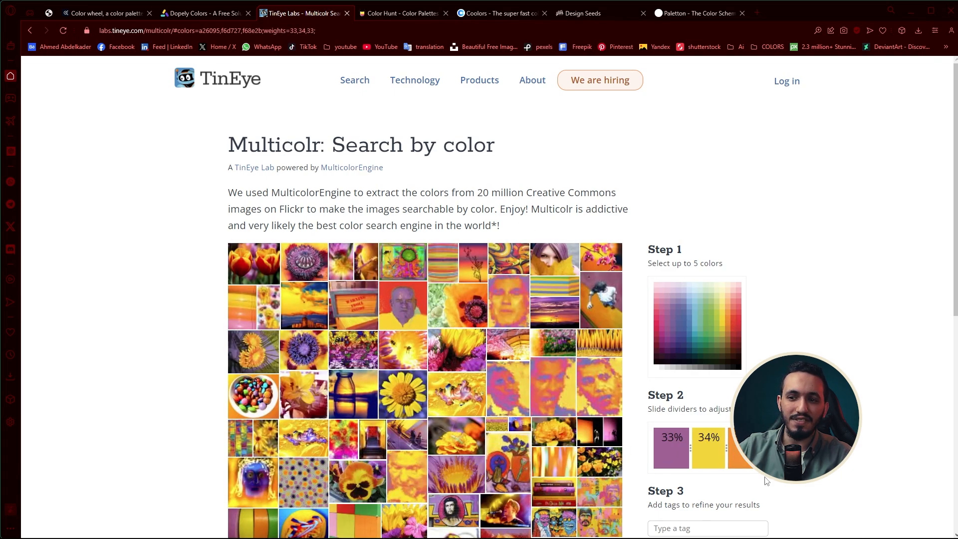
# Open the color picker of the yellow search color, highlight its hex code #f6d727 and accept it
pyautogui.click(712, 455)
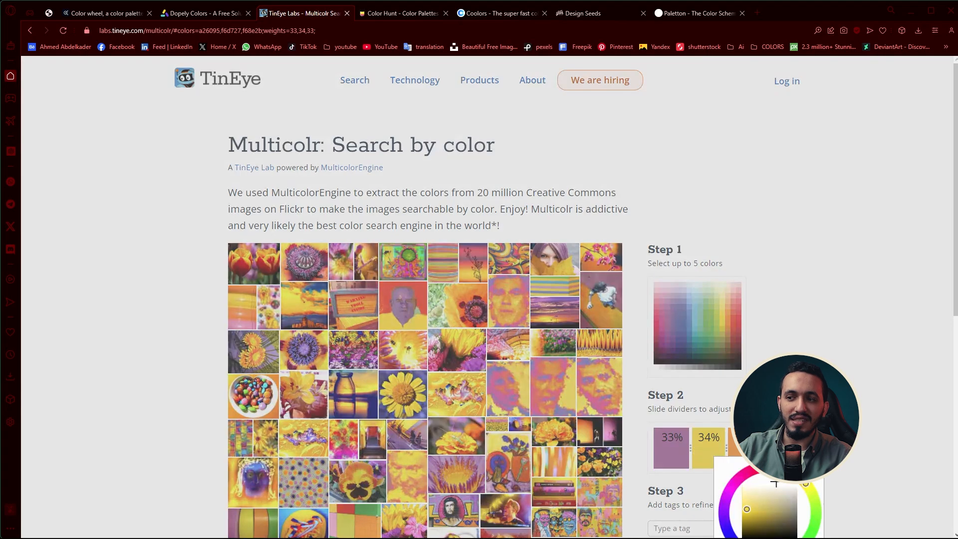
pyautogui.scroll(-3, 715, 458)
pyautogui.tripleClick(797, 418)
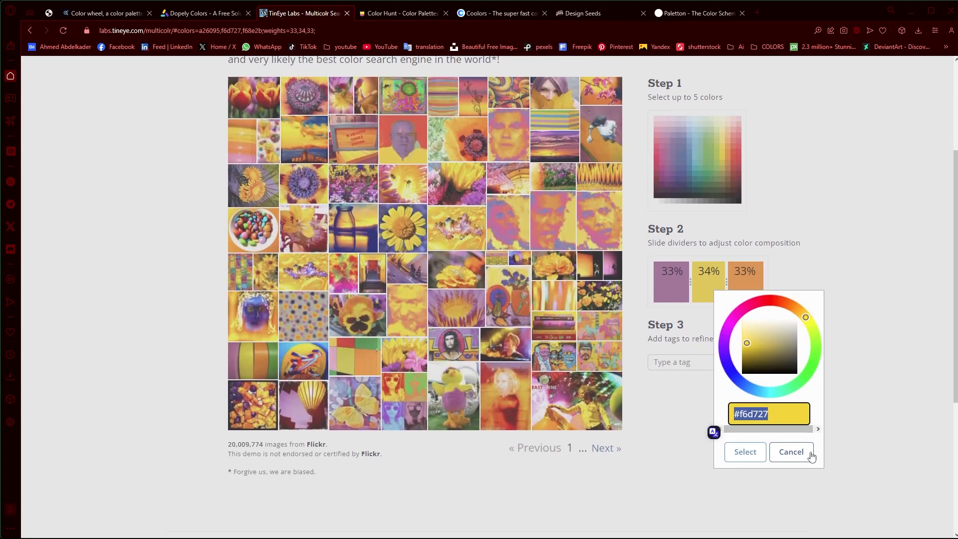
pyautogui.click(746, 452)
pyautogui.scroll(3, 689, 349)
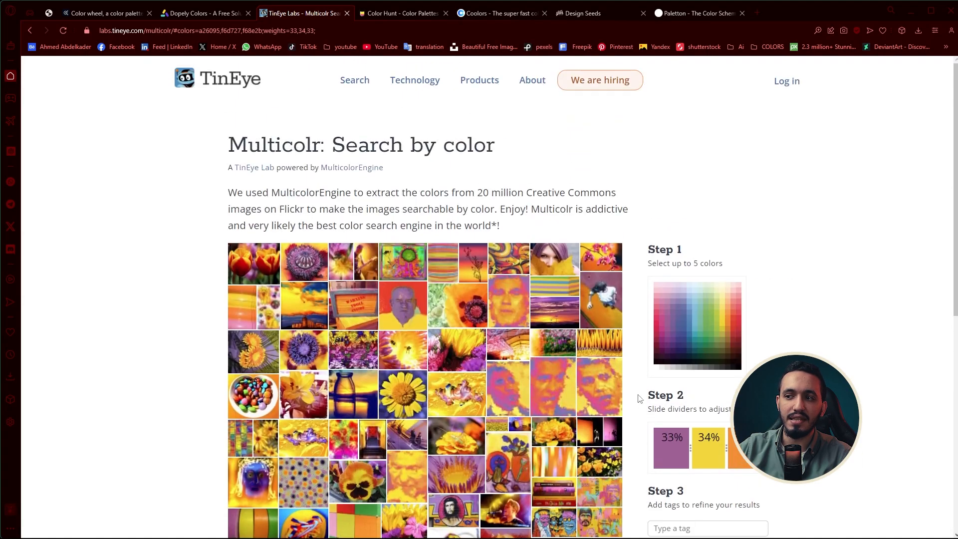
# Remove the purple and yellow colors from the search and open the preview of an orange graffiti image
pyautogui.click(664, 457)
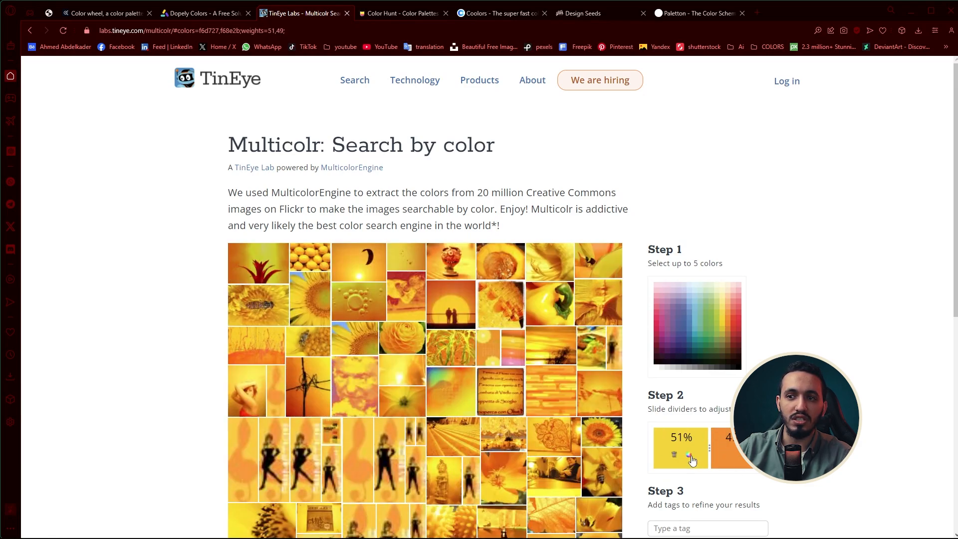
pyautogui.click(674, 454)
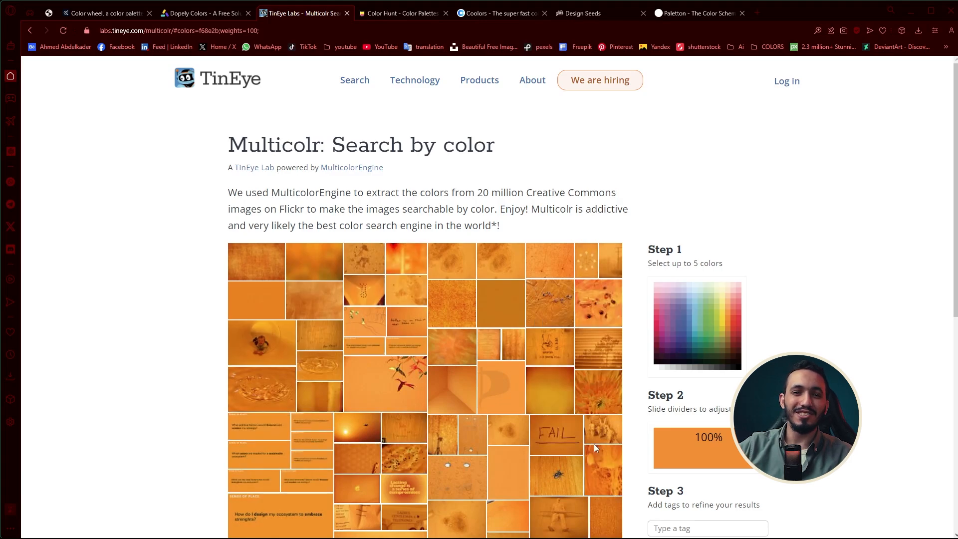
pyautogui.moveTo(741, 469)
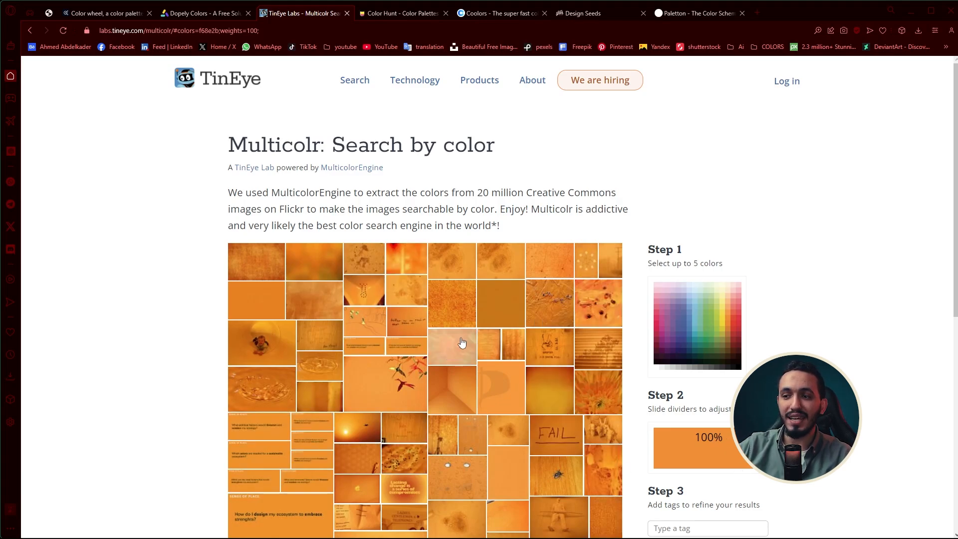
pyautogui.click(401, 319)
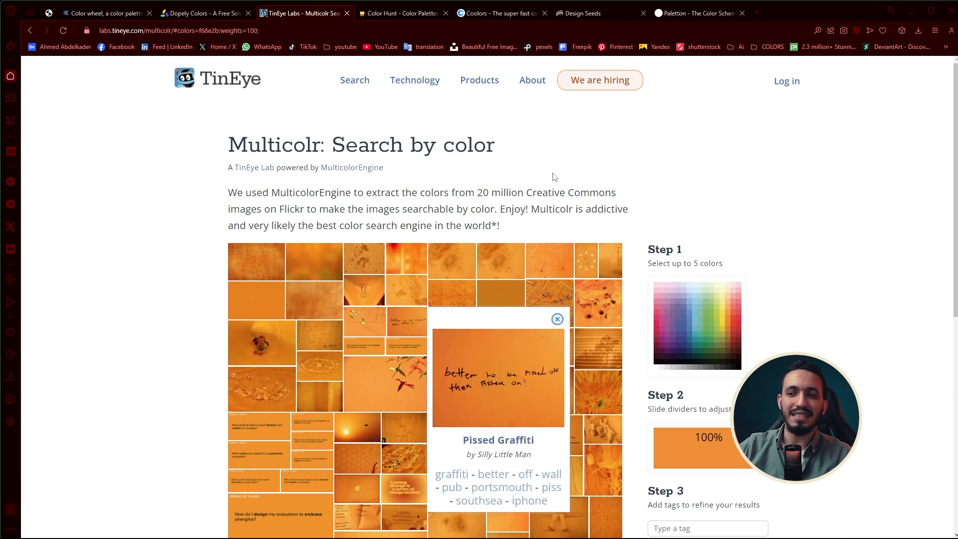
# Switch to Color Hunt and look through its newest palettes
pyautogui.click(413, 16)
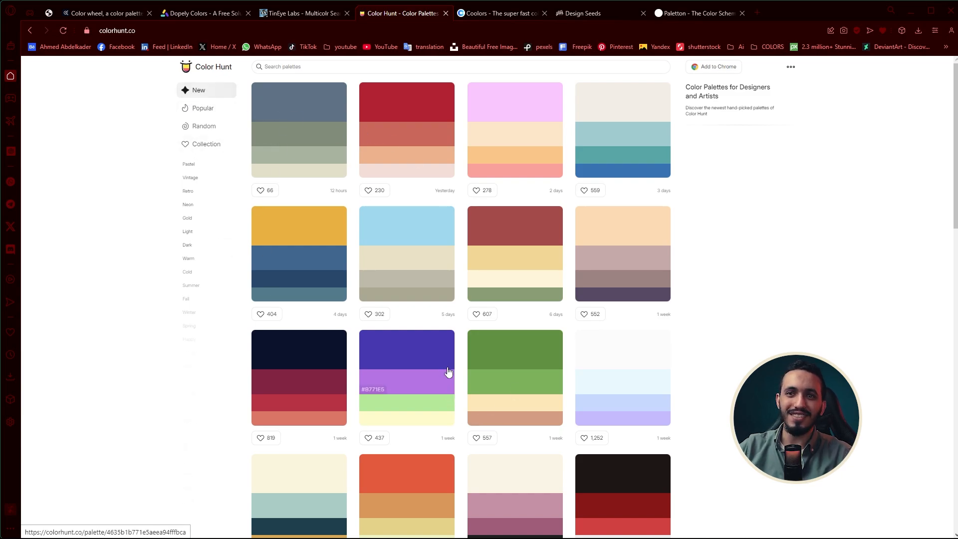
pyautogui.scroll(-9, 447, 371)
pyautogui.scroll(9, 337, 248)
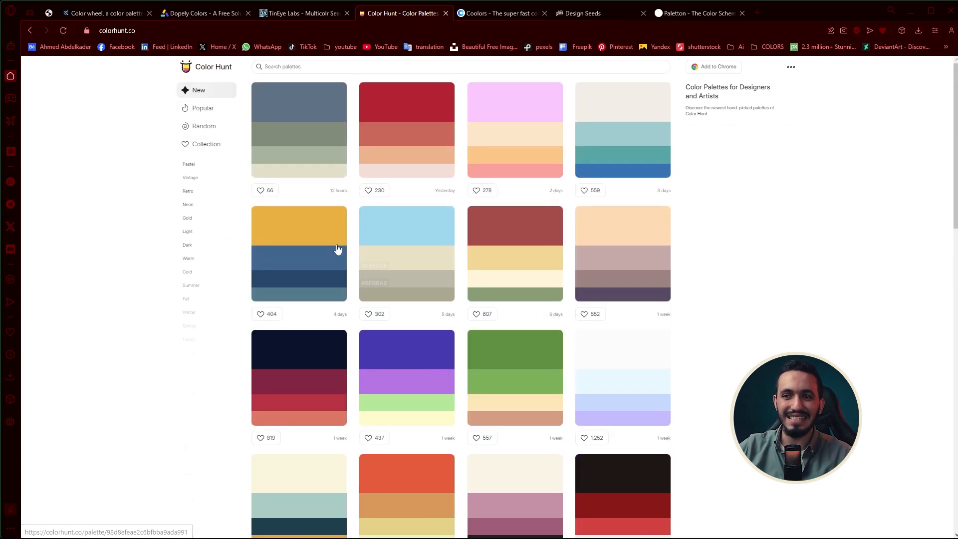
# Browse the month's most popular palettes and show the random palettes
pyautogui.click(210, 107)
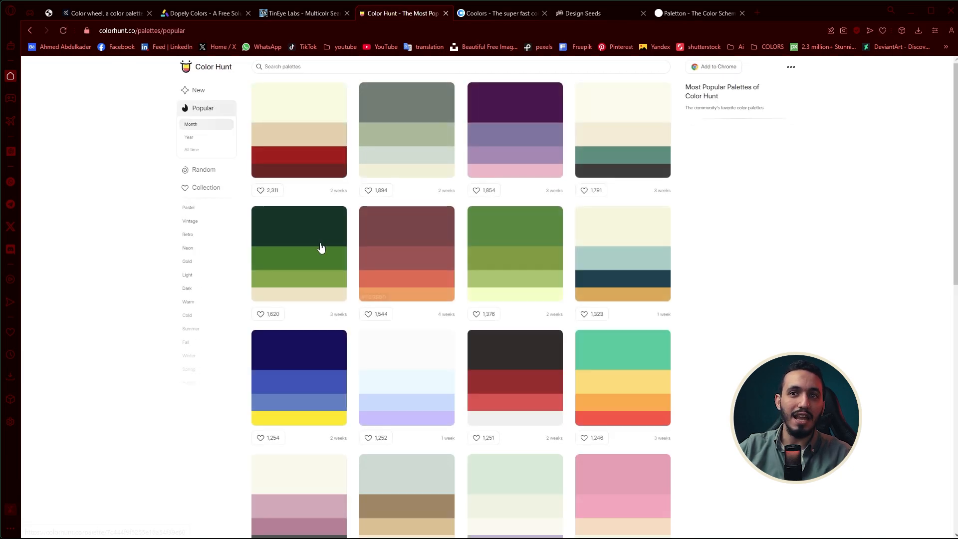
pyautogui.scroll(-9, 321, 248)
pyautogui.scroll(4, 488, 289)
pyautogui.scroll(-5, 493, 293)
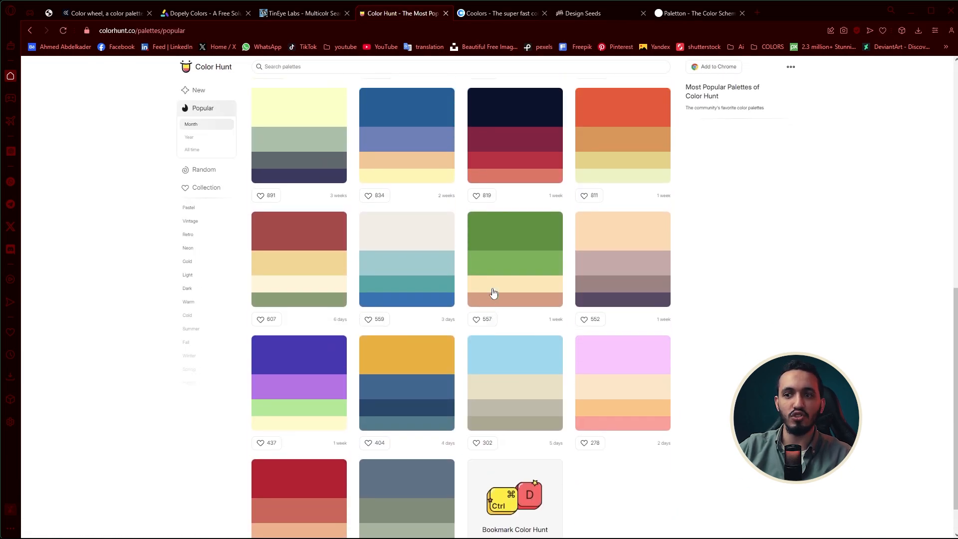
pyautogui.scroll(5, 493, 293)
pyautogui.scroll(4, 494, 292)
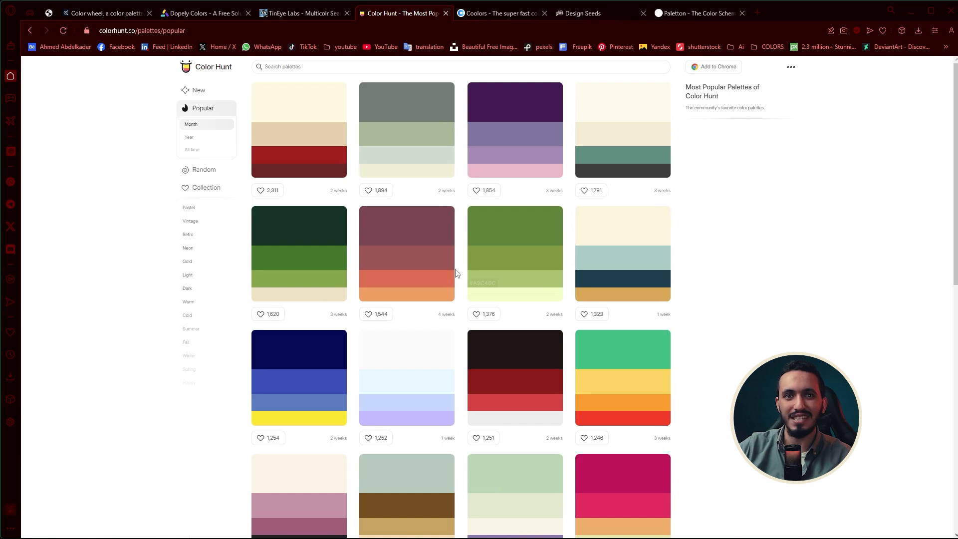
pyautogui.click(204, 169)
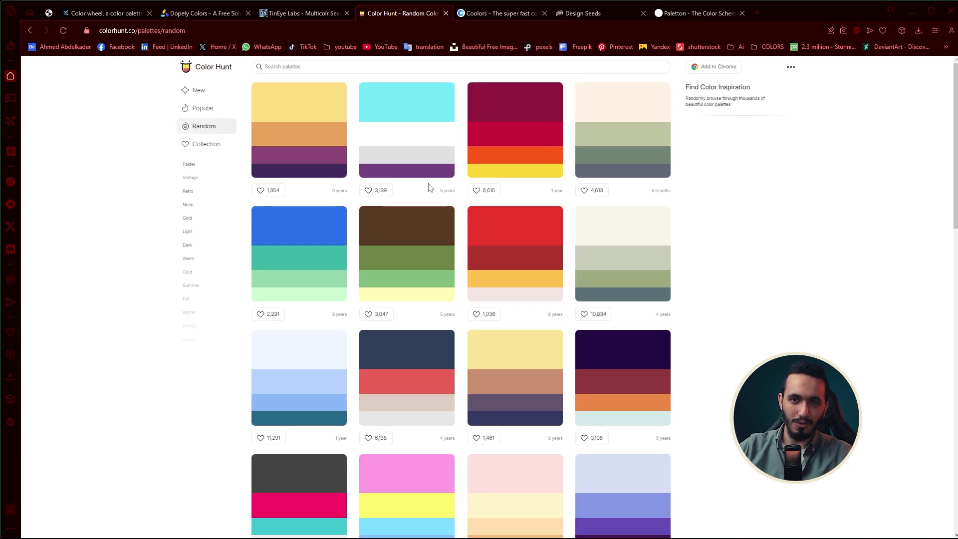
# Switch to Coolors and look over the palette generator's home page
pyautogui.click(499, 13)
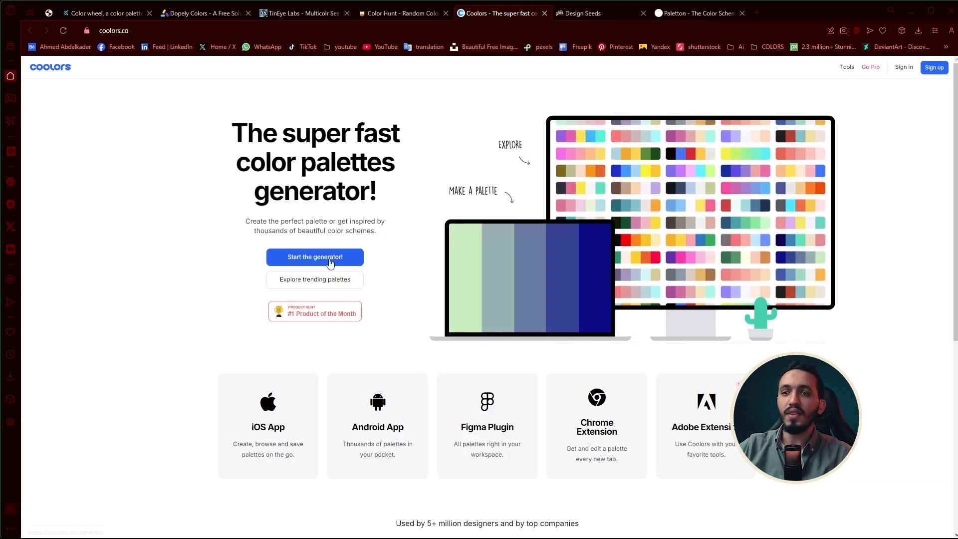
pyautogui.scroll(-10, 496, 316)
pyautogui.scroll(10, 496, 321)
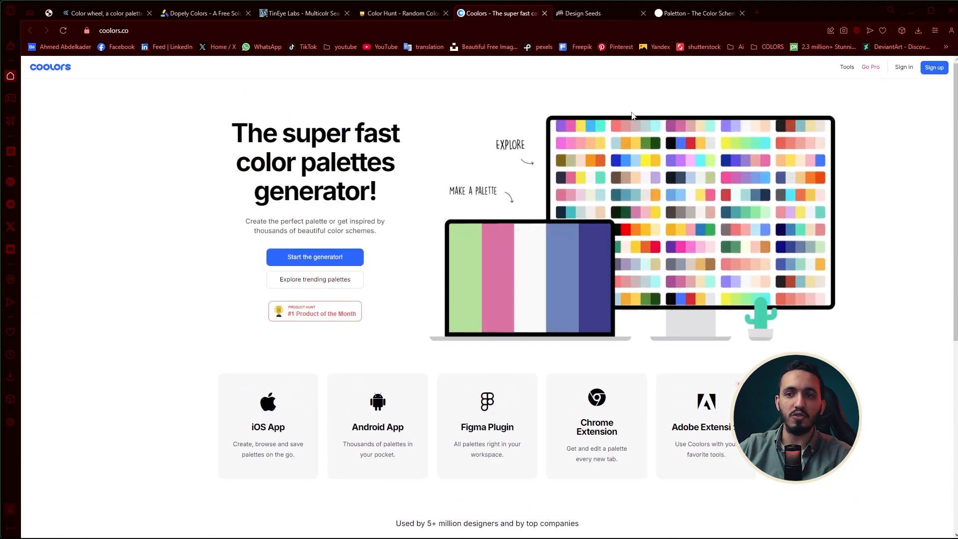
# Switch to Design Seeds and browse its photo-based color palettes
pyautogui.click(627, 16)
pyautogui.scroll(-10, 552, 237)
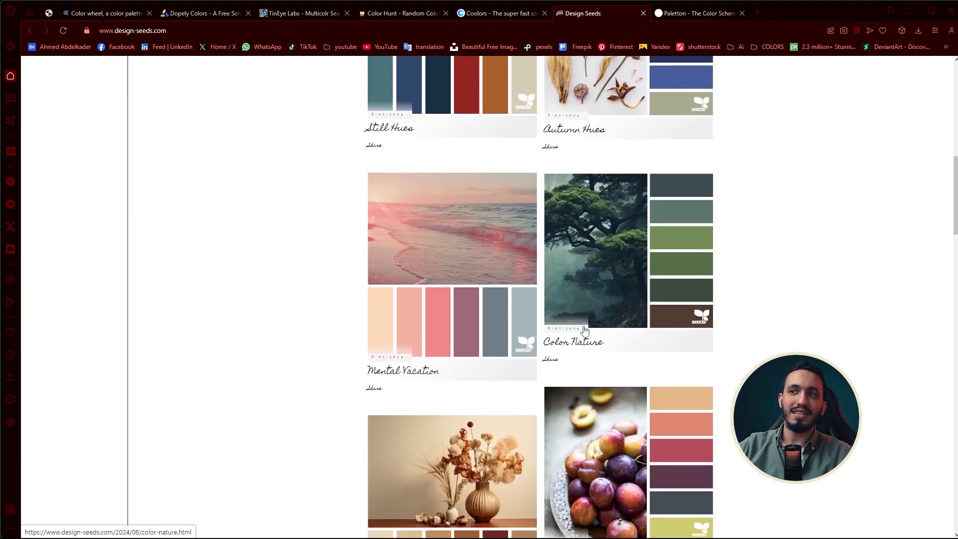
pyautogui.scroll(6, 451, 383)
pyautogui.scroll(-10, 451, 384)
pyautogui.scroll(8, 553, 307)
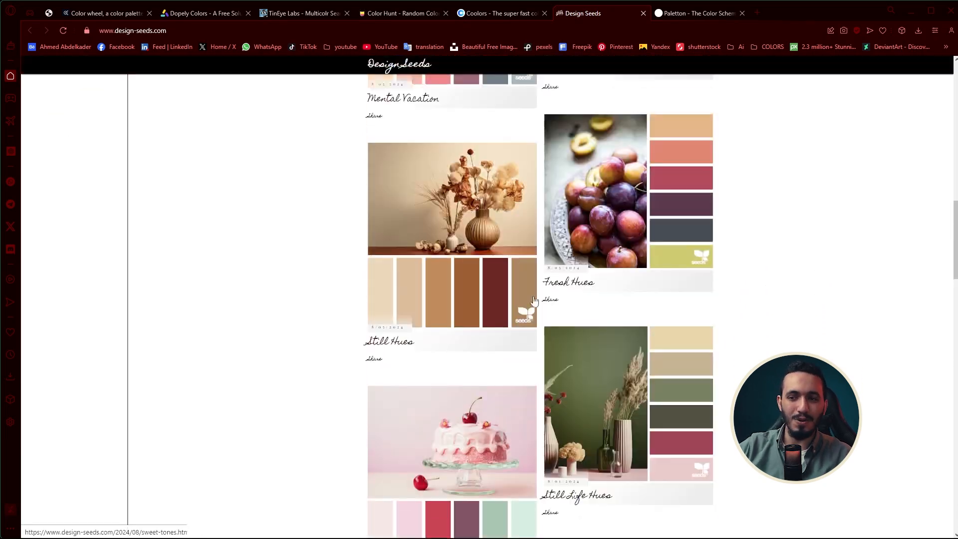
pyautogui.scroll(6, 553, 306)
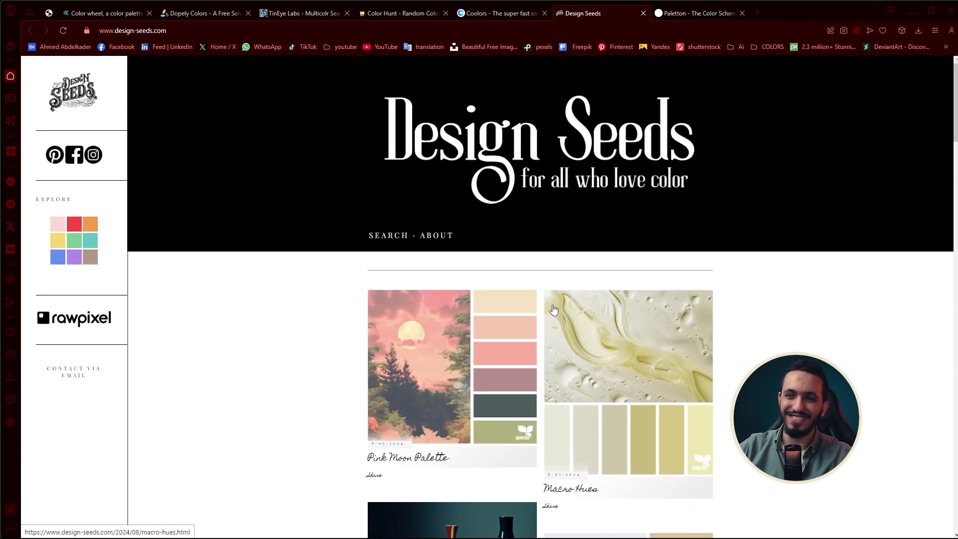
# Switch to Paletton, change the color scheme to Tetrad (4-colors) and shift the base hue slightly toward orange
pyautogui.click(691, 14)
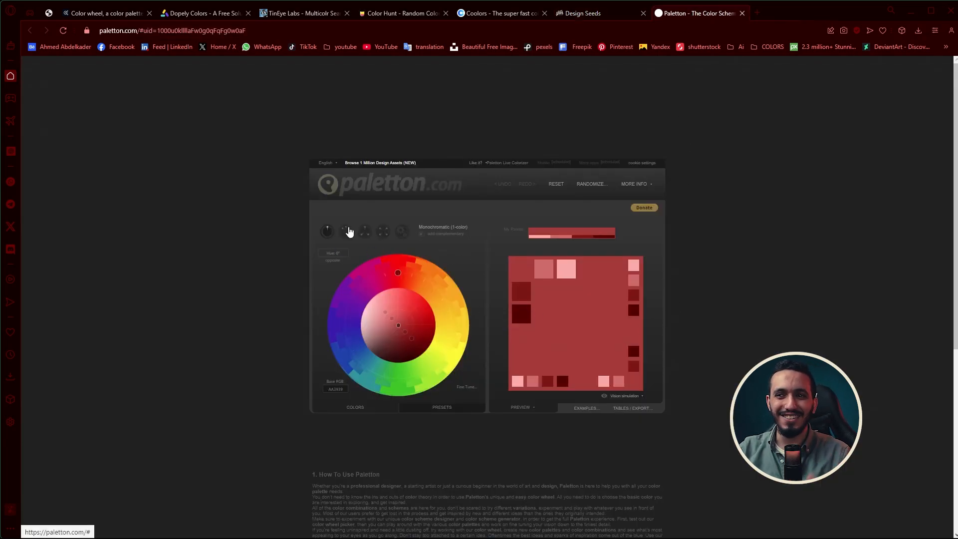
pyautogui.click(347, 231)
pyautogui.click(364, 232)
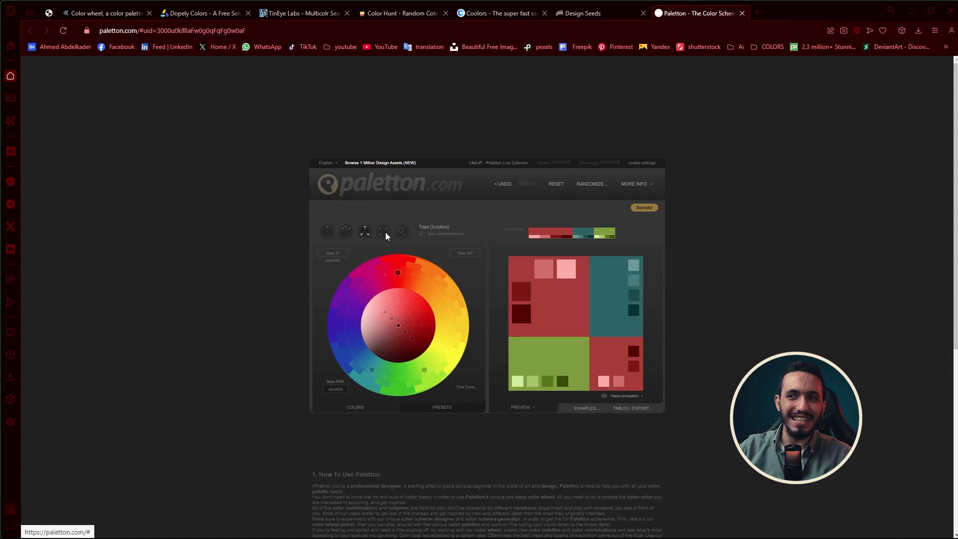
pyautogui.click(384, 231)
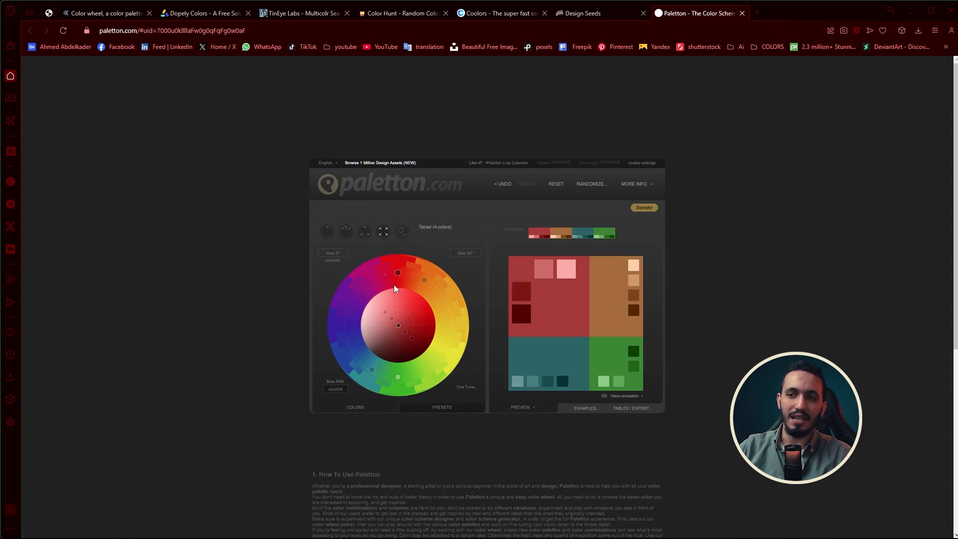
pyautogui.moveTo(398, 272)
pyautogui.mouseDown()
pyautogui.moveTo(373, 273)
pyautogui.moveTo(402, 274)
pyautogui.mouseUp()
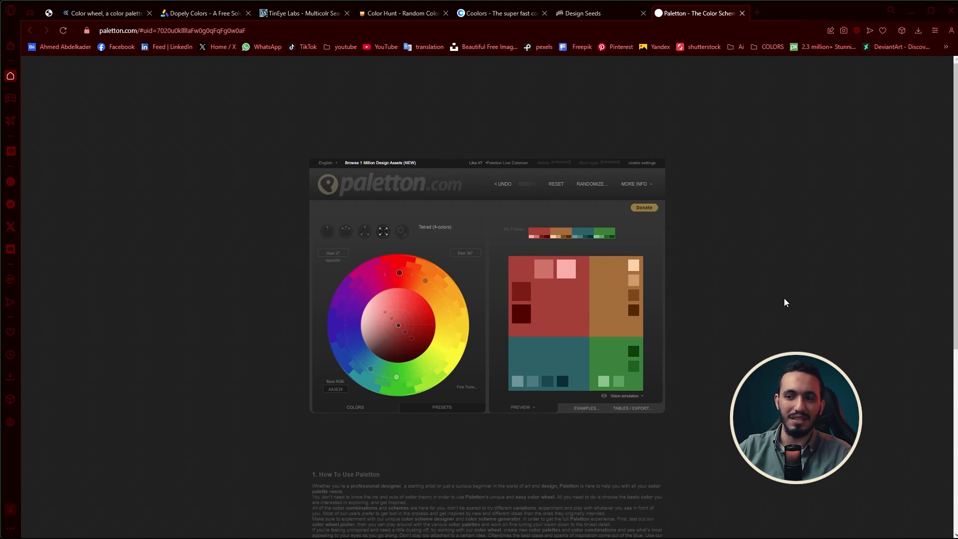
# Switch to Adobe Color, set the color harmony to Monochromatic and move the base color on the wheel to blue, about #019CE1
pyautogui.click(107, 14)
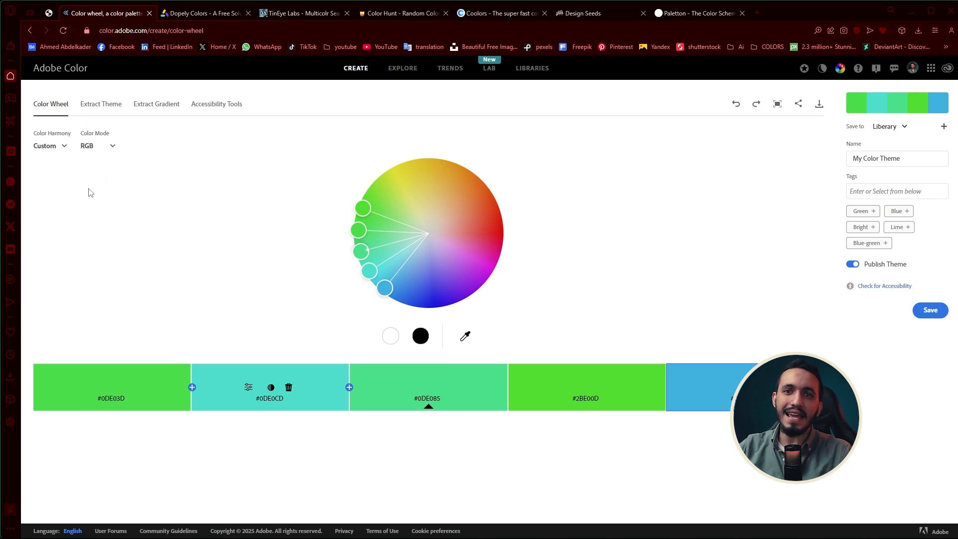
pyautogui.click(60, 149)
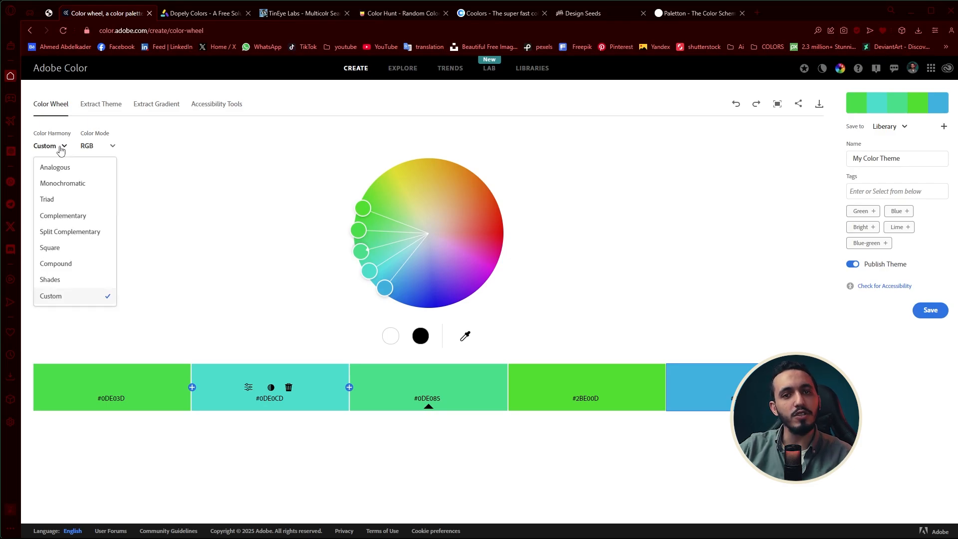
pyautogui.click(100, 188)
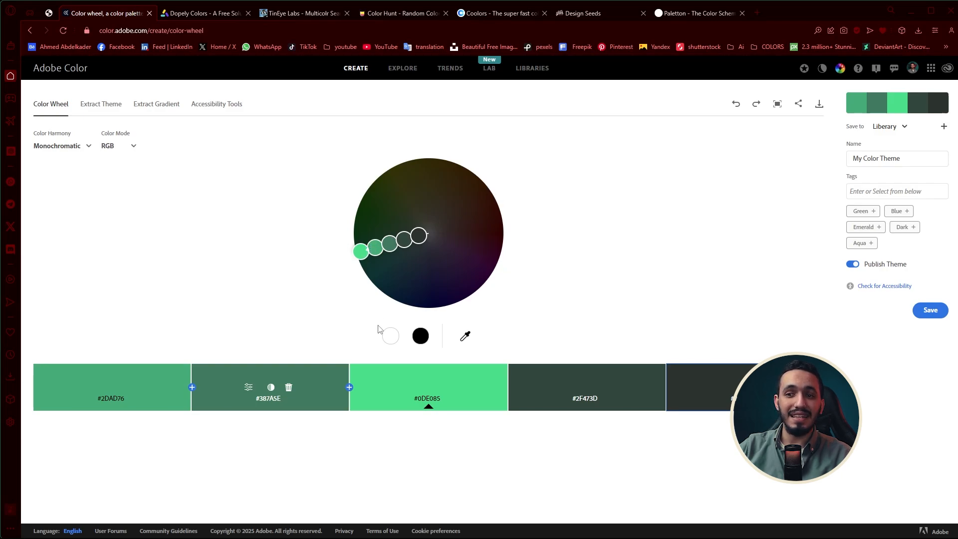
pyautogui.moveTo(359, 263); pyautogui.dragTo(365, 325)
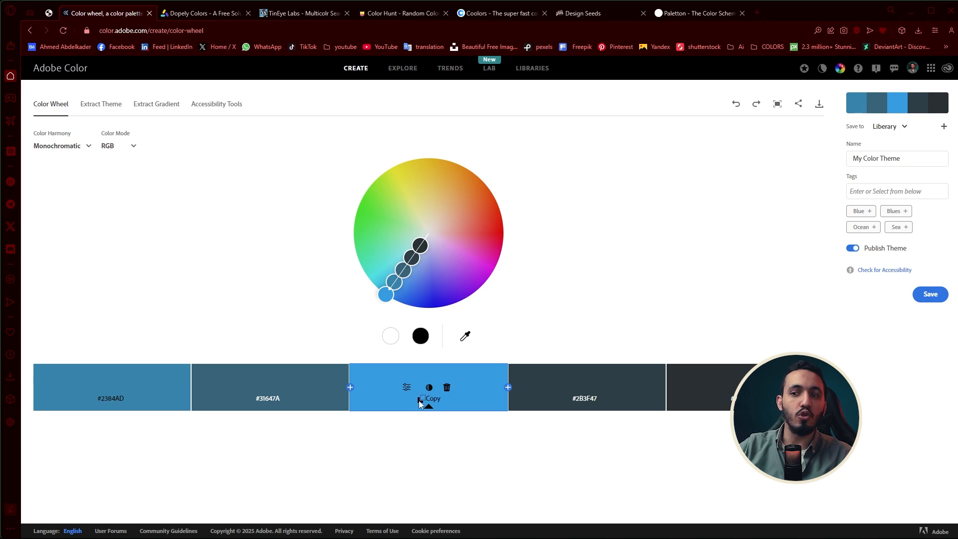
# Set the color harmony to Triad and move the base color on the wheel to a deeper blue, about #0071E1
pyautogui.click(87, 150)
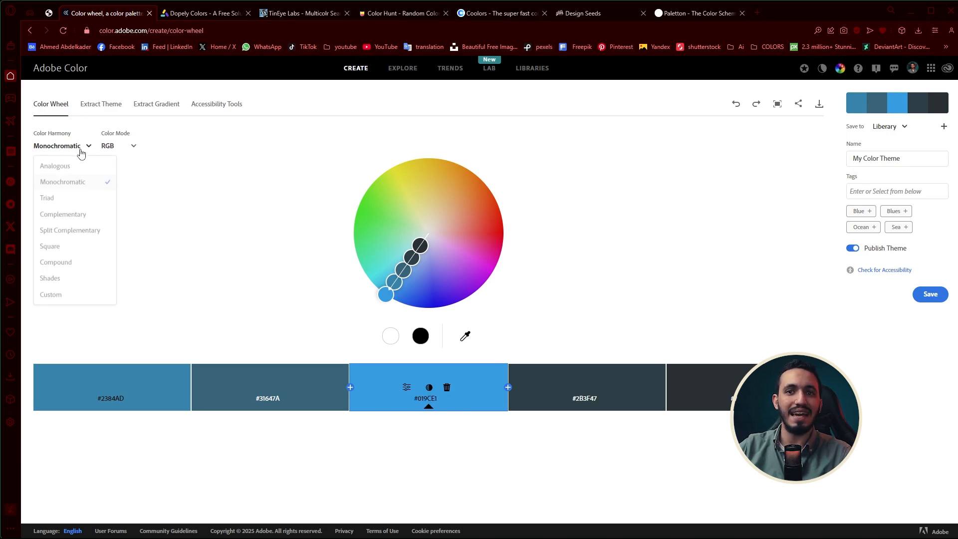
pyautogui.click(80, 201)
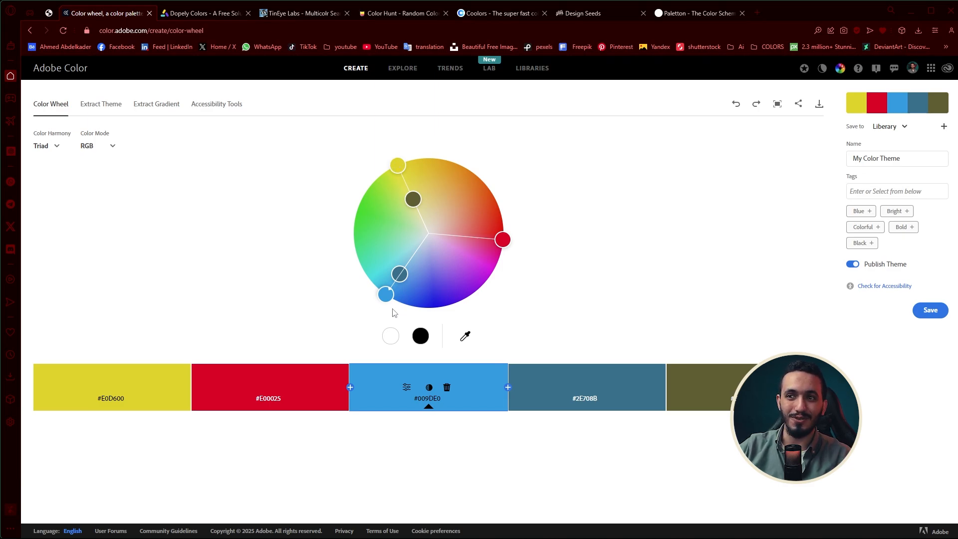
pyautogui.moveTo(387, 296)
pyautogui.mouseDown()
pyautogui.moveTo(430, 306)
pyautogui.moveTo(398, 301)
pyautogui.mouseUp()
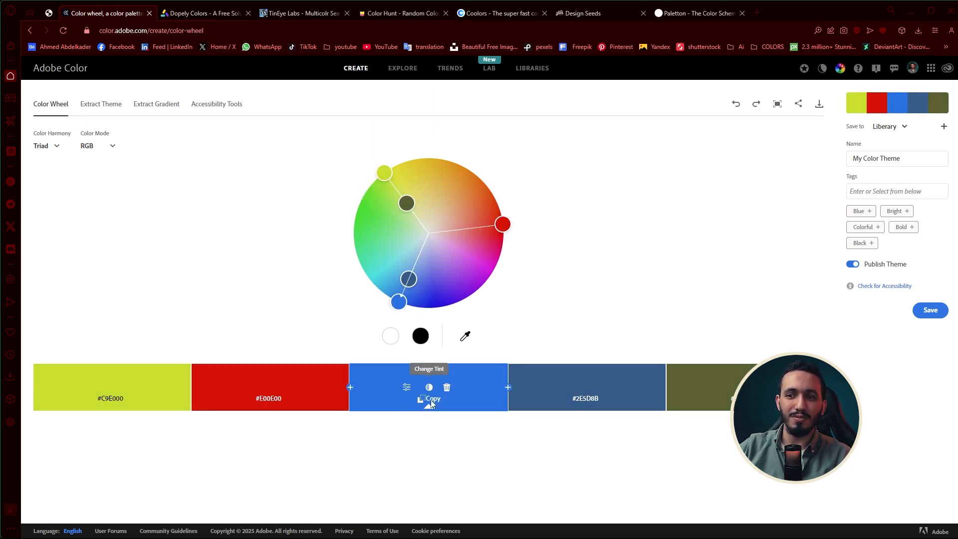
# Show the detailed color values beneath the swatches and select the base color's hex code
pyautogui.click(407, 387)
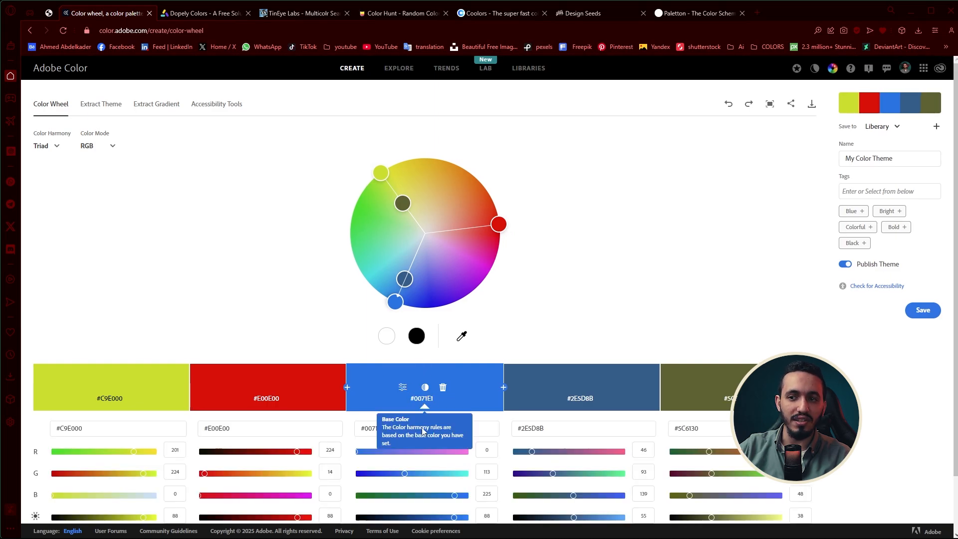
pyautogui.doubleClick(375, 428)
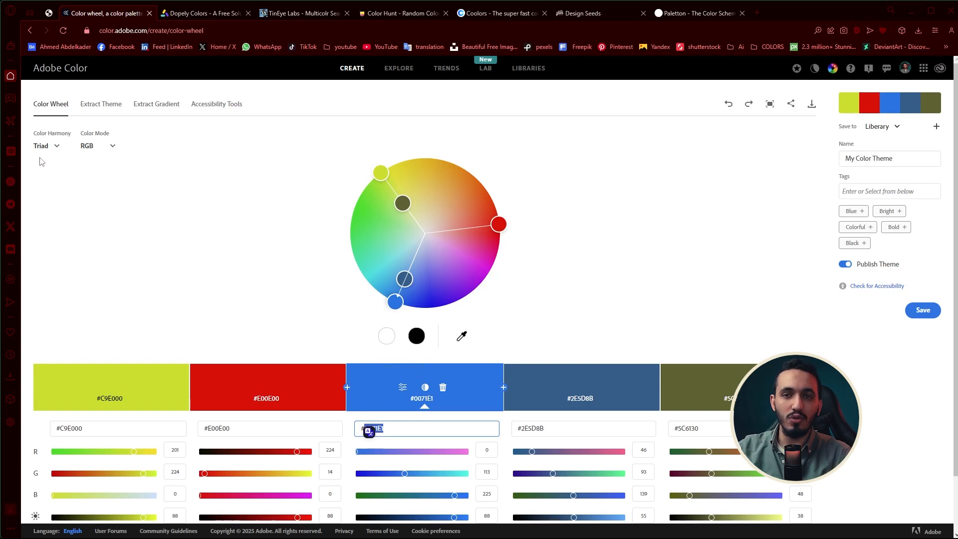
# Set the color harmony to Complementary, move the base color on the wheel to cyan #00C6E0 and select its hex code
pyautogui.click(52, 147)
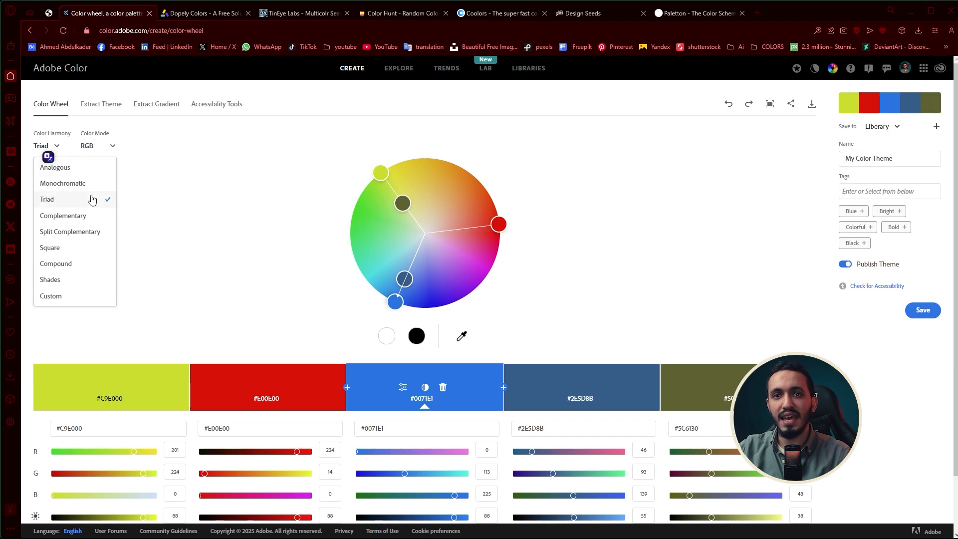
pyautogui.click(81, 217)
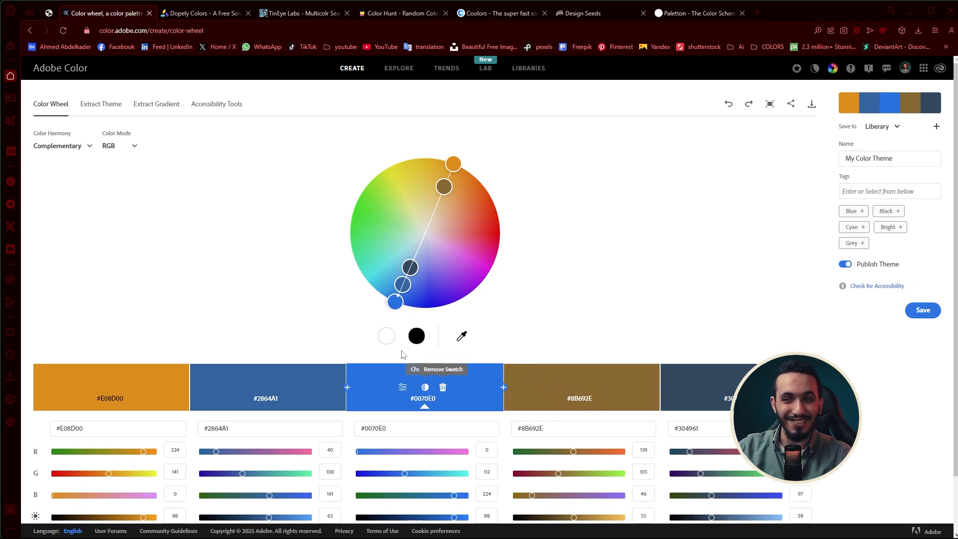
pyautogui.moveTo(397, 301); pyautogui.dragTo(530, 316)
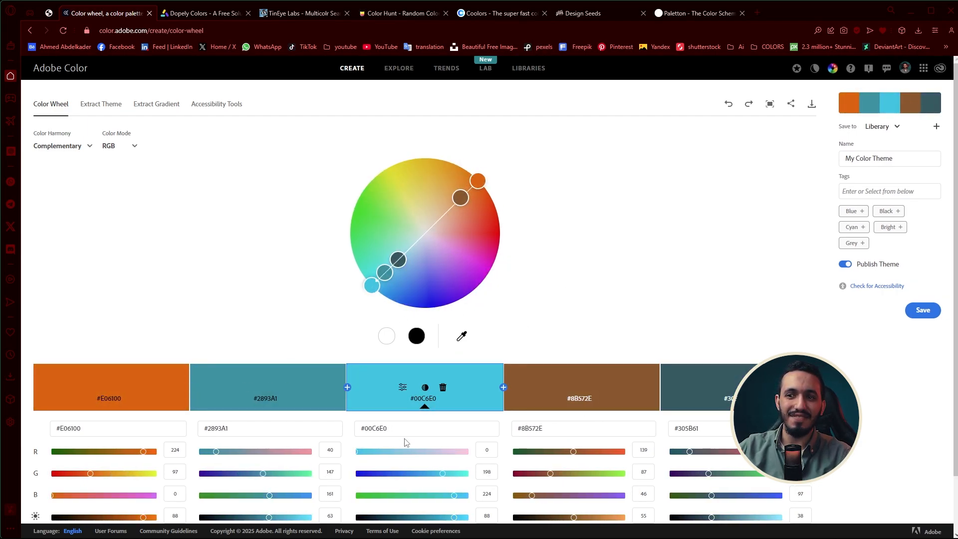
pyautogui.moveTo(405, 433); pyautogui.dragTo(341, 430)
# Set the color harmony to Split Complementary and move the base color on the wheel to turquoise, about #00E0C6
pyautogui.click(70, 146)
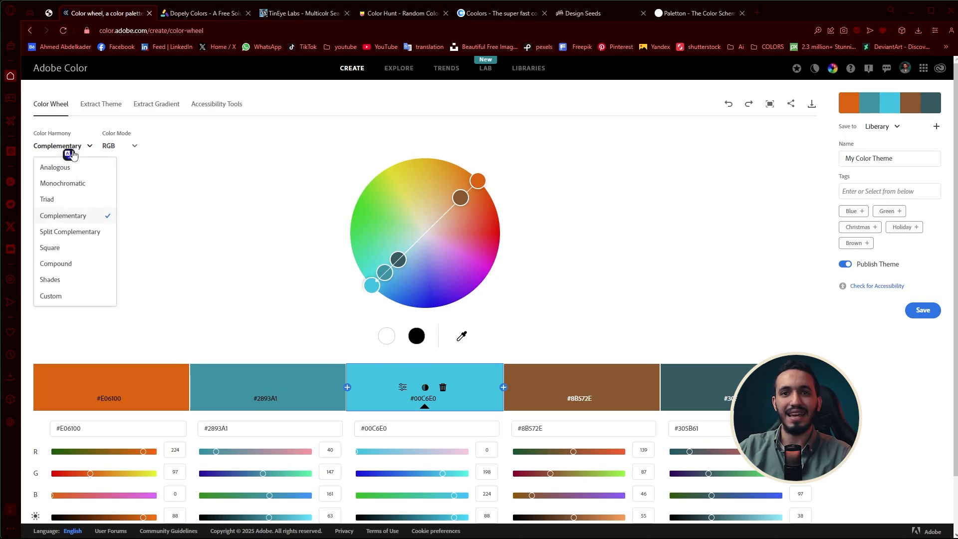
pyautogui.click(84, 232)
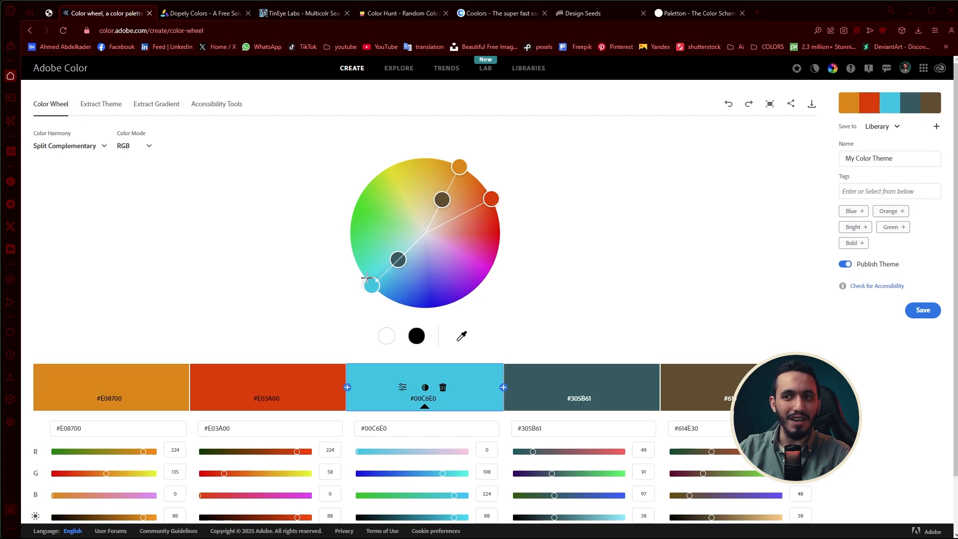
pyautogui.click(81, 146)
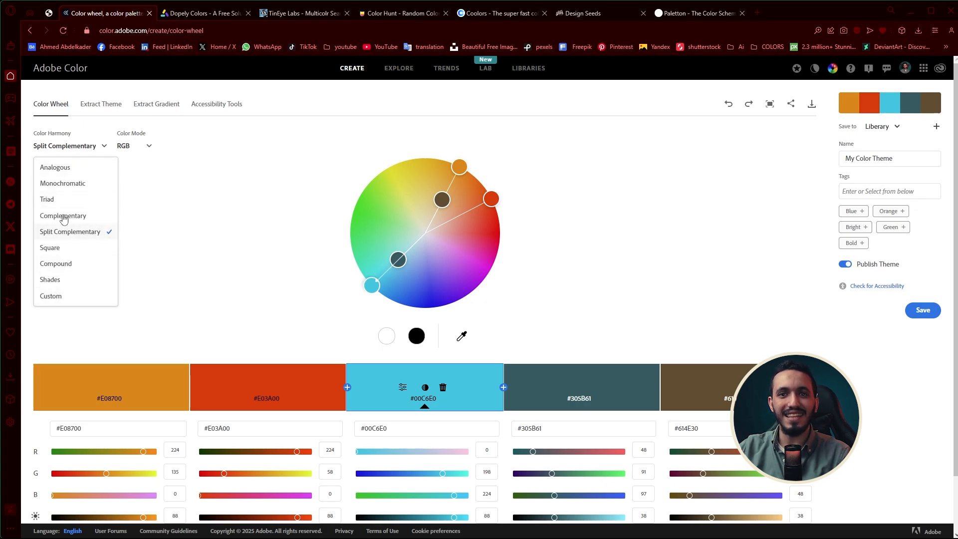
pyautogui.click(333, 279)
pyautogui.moveTo(367, 278); pyautogui.dragTo(325, 288)
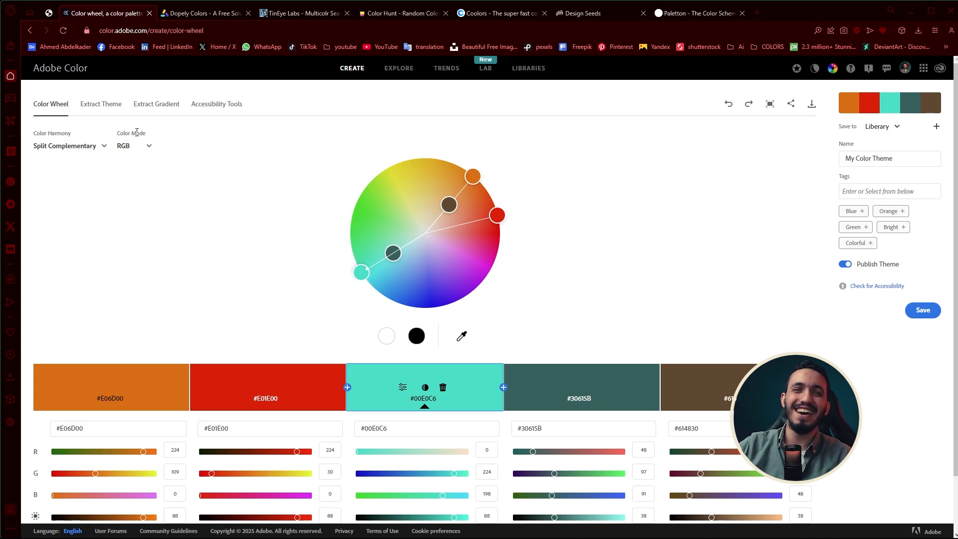
# Look through the Extract Theme, Extract Gradient and Accessibility Tools pages of Adobe Color
pyautogui.click(102, 108)
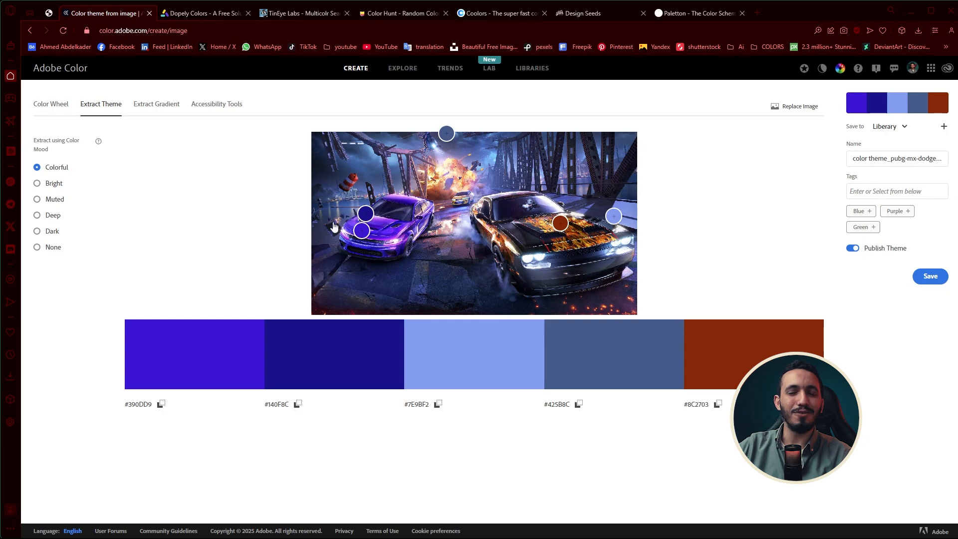
pyautogui.click(162, 111)
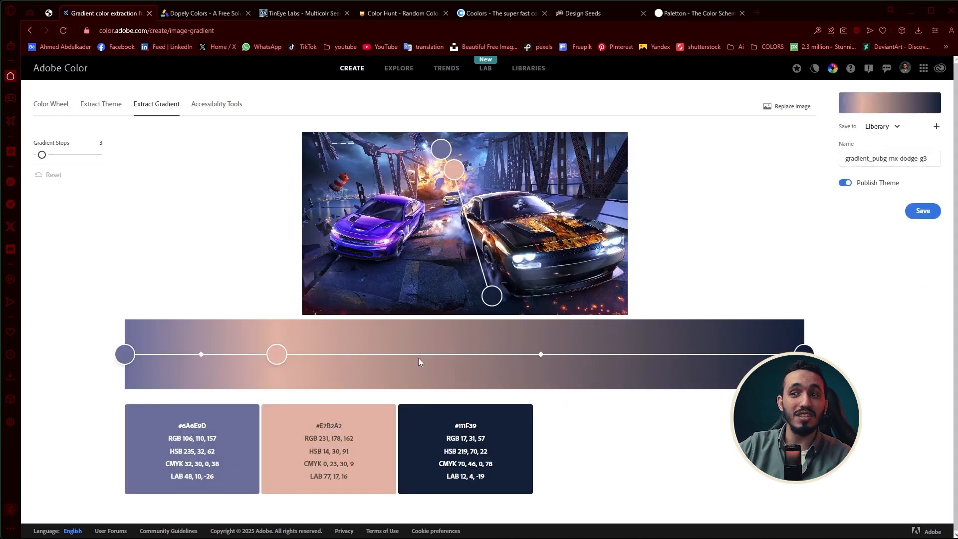
pyautogui.click(211, 112)
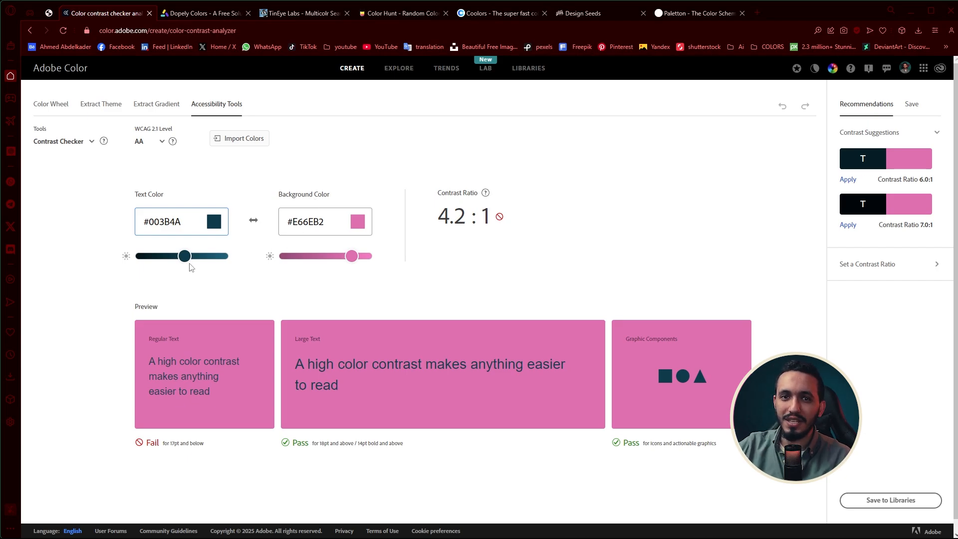
# Swap the text and background colors back and forth in the Contrast Checker, ending with #E66EB2 text on a #003B4A background
pyautogui.click(323, 230)
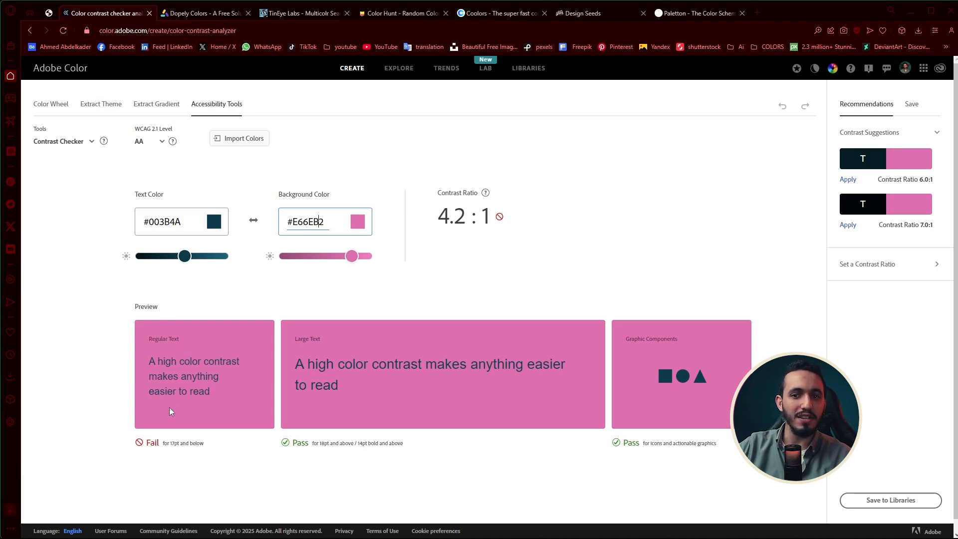
pyautogui.click(253, 221)
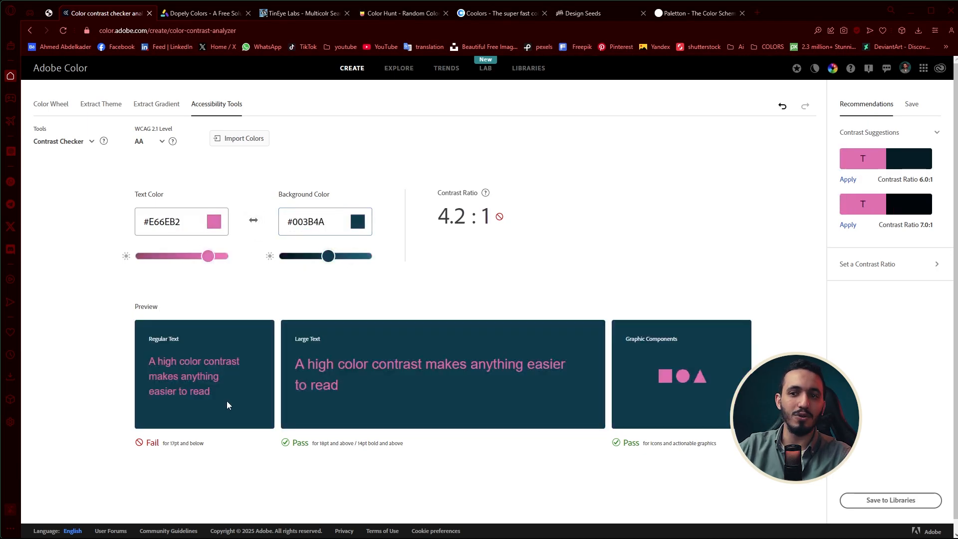
pyautogui.click(254, 223)
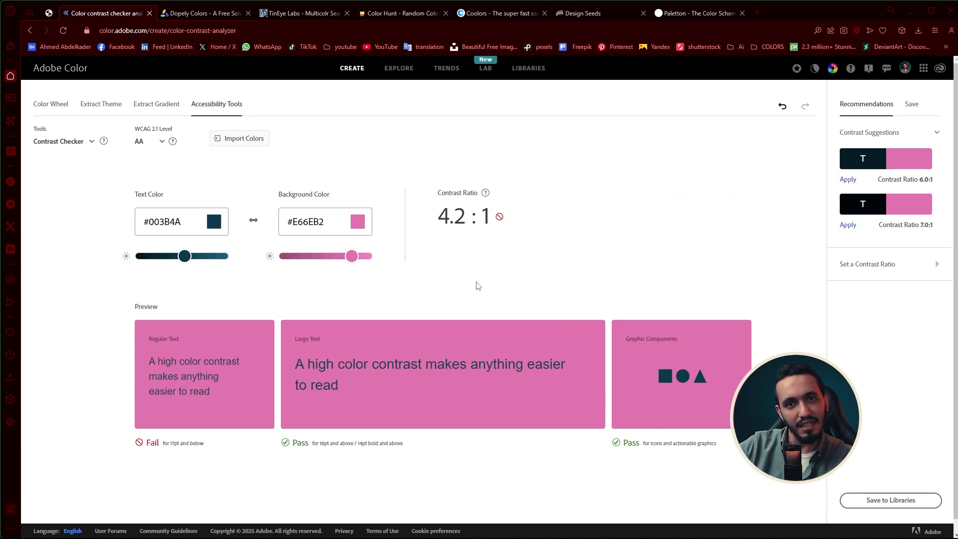
pyautogui.click(258, 220)
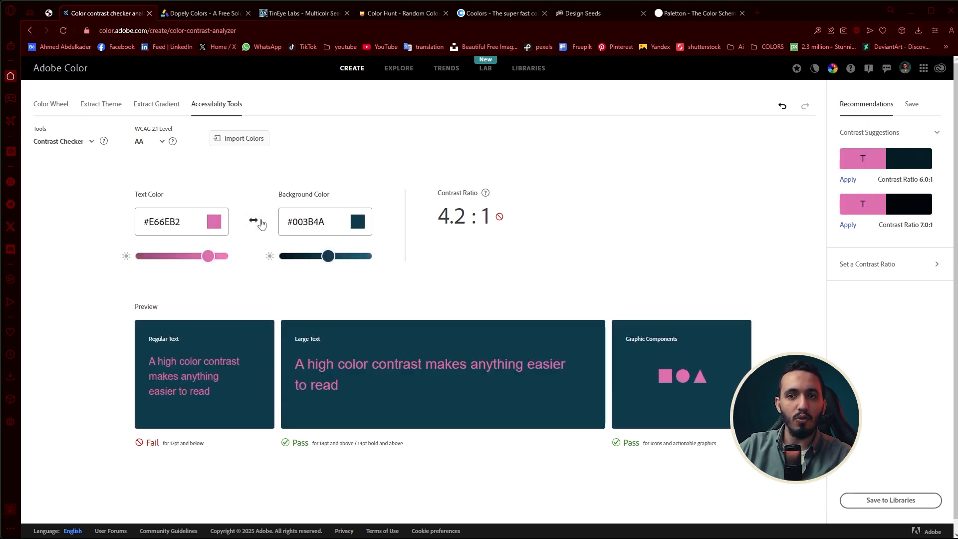
pyautogui.click(260, 222)
pyautogui.click(260, 222)
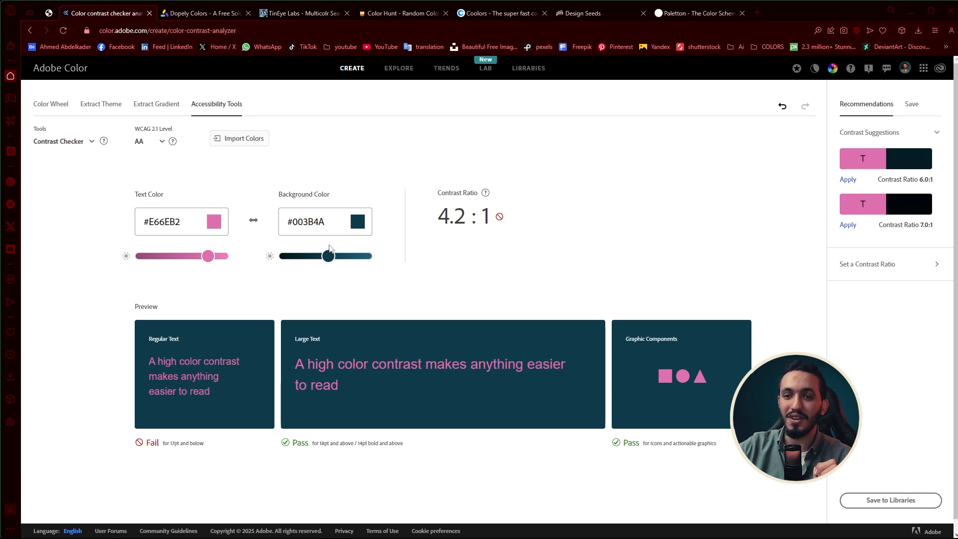
# Darken the Contrast Checker's background color to #002730, swap it with the text color and back, and return to the Color Wheel
pyautogui.moveTo(325, 255); pyautogui.dragTo(326, 255)
pyautogui.click(254, 220)
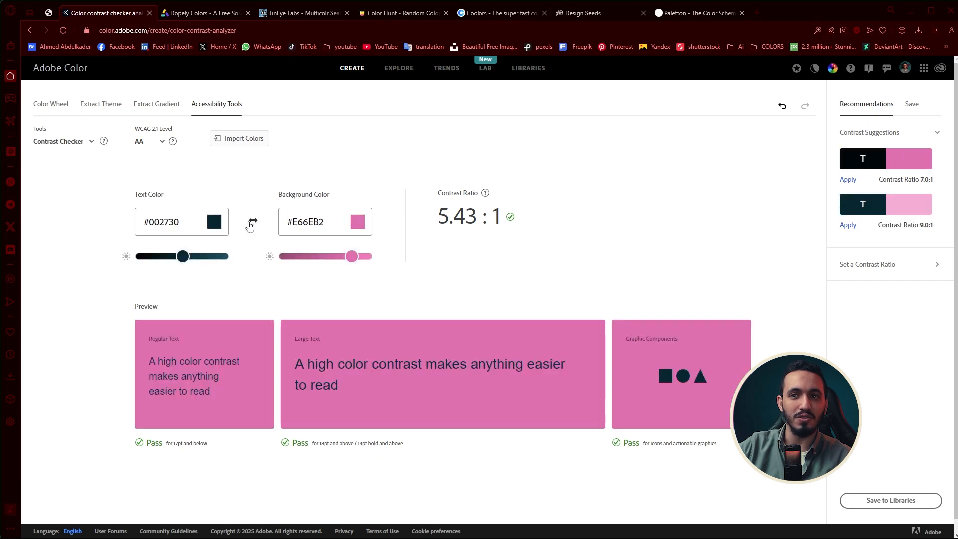
pyautogui.click(254, 220)
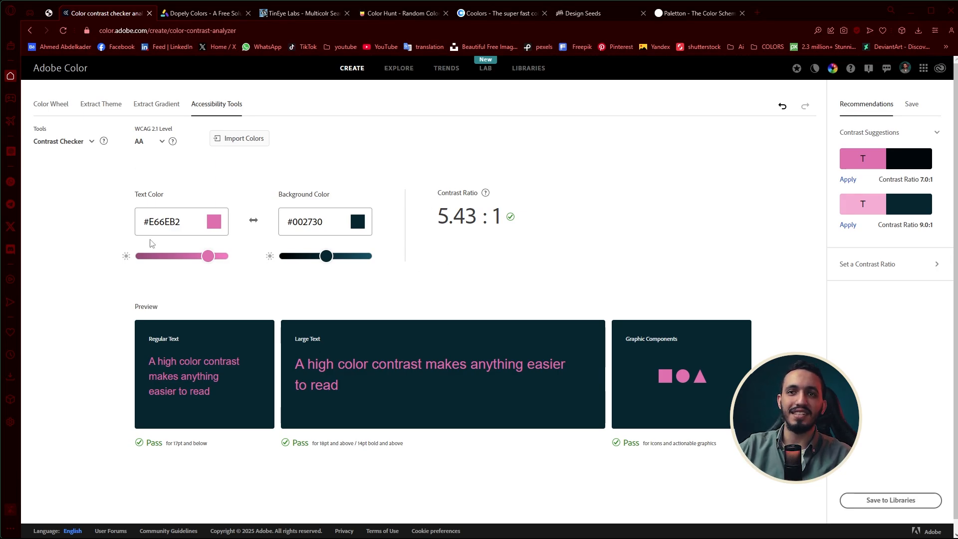
pyautogui.click(55, 103)
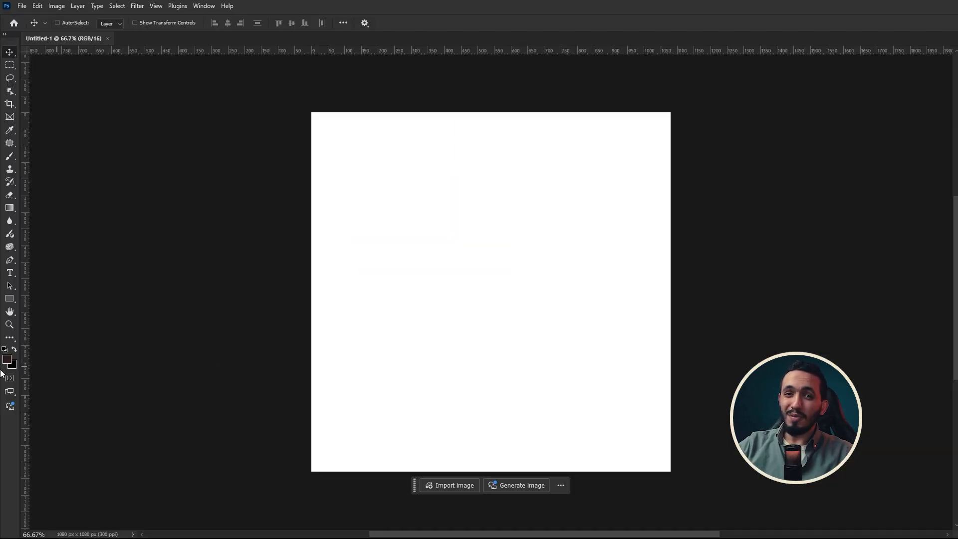
# Switch to Photoshop, open the foreground color picker and pick dark red #721809, selecting its hue and saturation values in turn
pyautogui.click(8, 359)
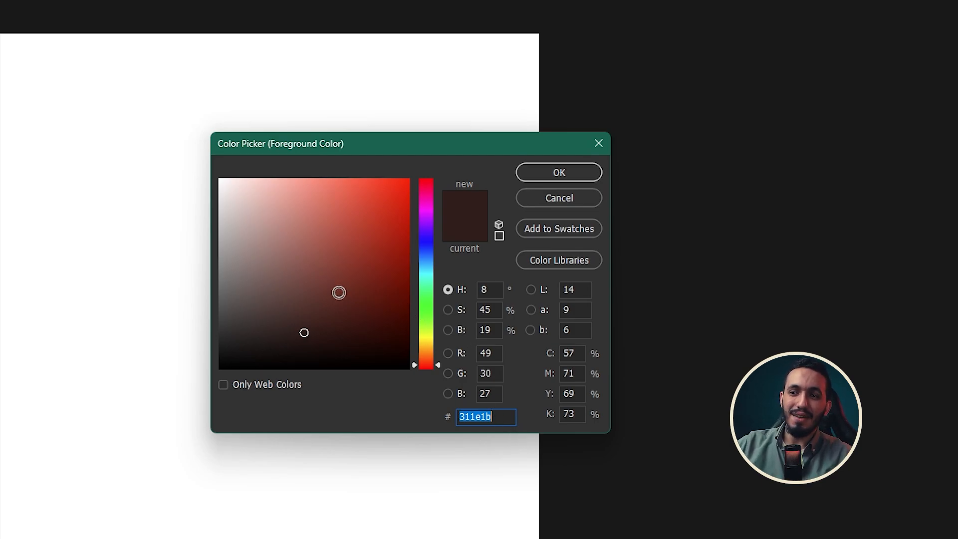
pyautogui.moveTo(338, 291)
pyautogui.mouseDown()
pyautogui.moveTo(274, 274)
pyautogui.moveTo(381, 237)
pyautogui.moveTo(228, 236)
pyautogui.moveTo(391, 256)
pyautogui.moveTo(394, 284)
pyautogui.mouseUp()
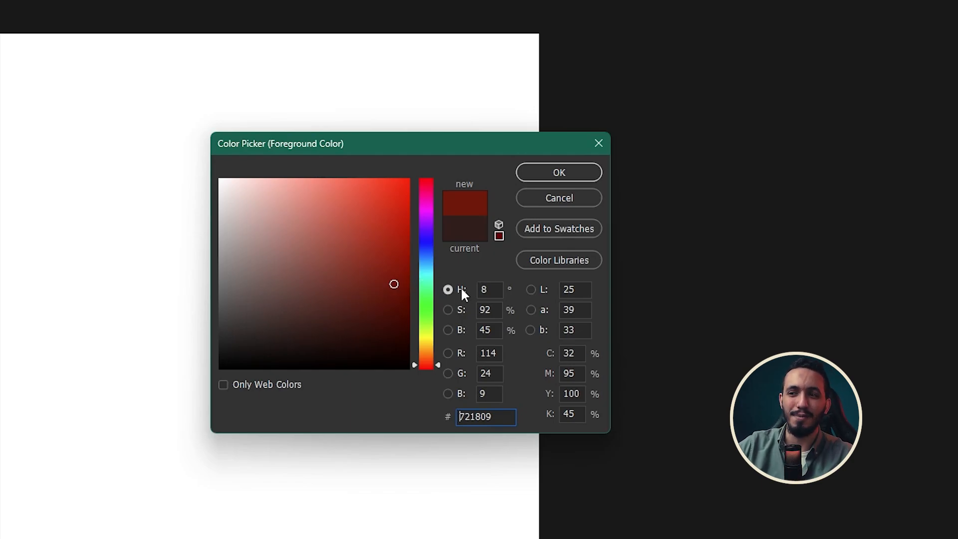
pyautogui.click(477, 291)
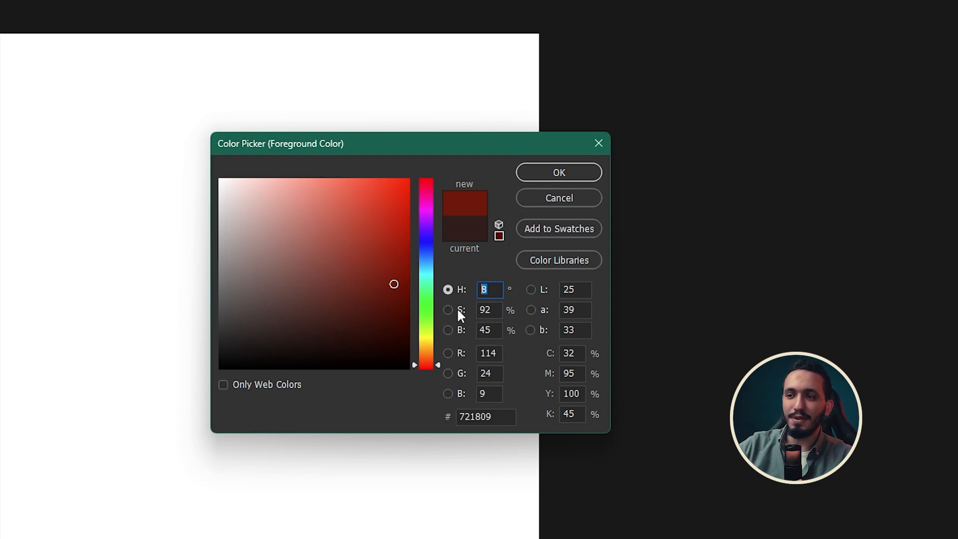
pyautogui.click(487, 310)
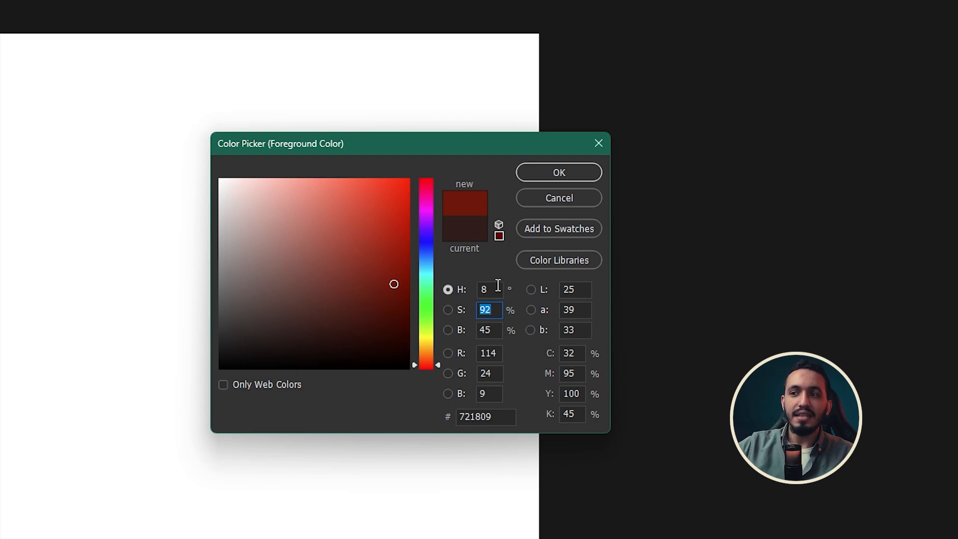
# Sweep the foreground color's hue through purple 271°, green 85° and crimson 349°, ending on red at 0°
pyautogui.moveTo(493, 290); pyautogui.dragTo(679, 349)
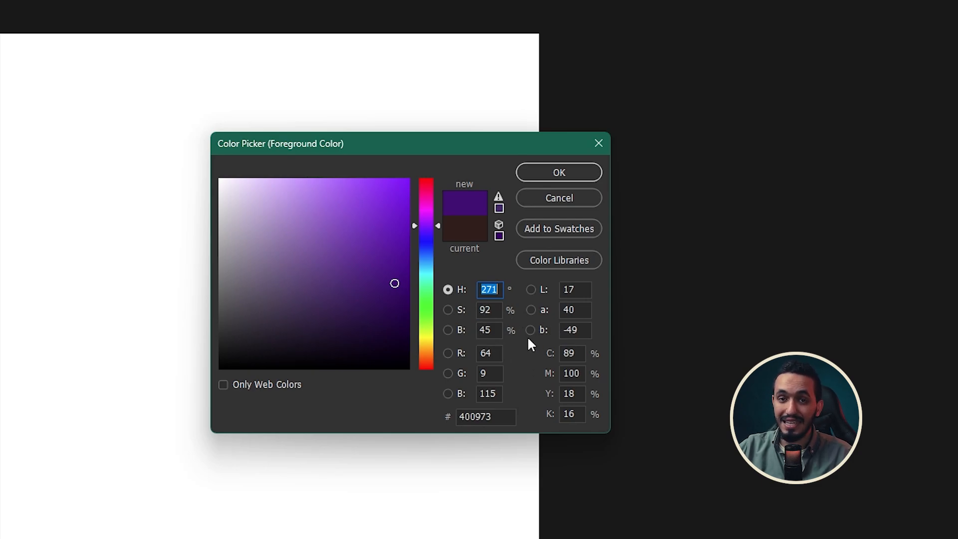
pyautogui.moveTo(430, 216)
pyautogui.mouseDown()
pyautogui.moveTo(445, 343)
pyautogui.moveTo(438, 259)
pyautogui.moveTo(438, 324)
pyautogui.mouseUp()
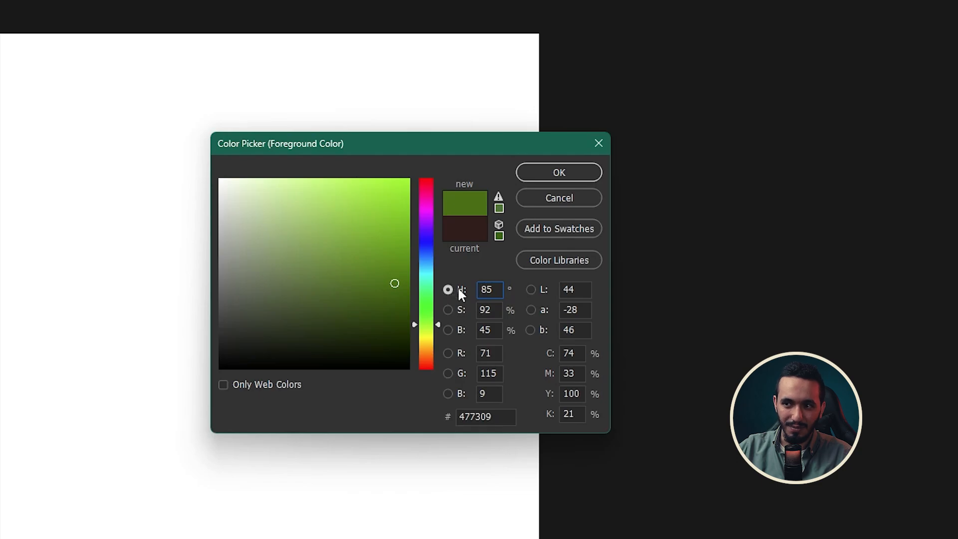
pyautogui.click(431, 325)
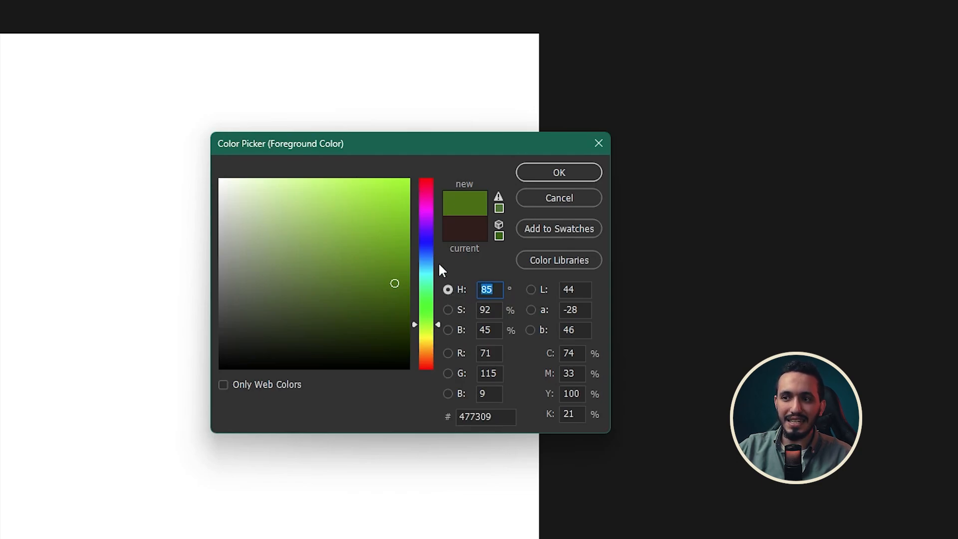
pyautogui.moveTo(424, 312)
pyautogui.mouseDown()
pyautogui.moveTo(420, 370)
pyautogui.moveTo(428, 281)
pyautogui.moveTo(437, 387)
pyautogui.mouseUp()
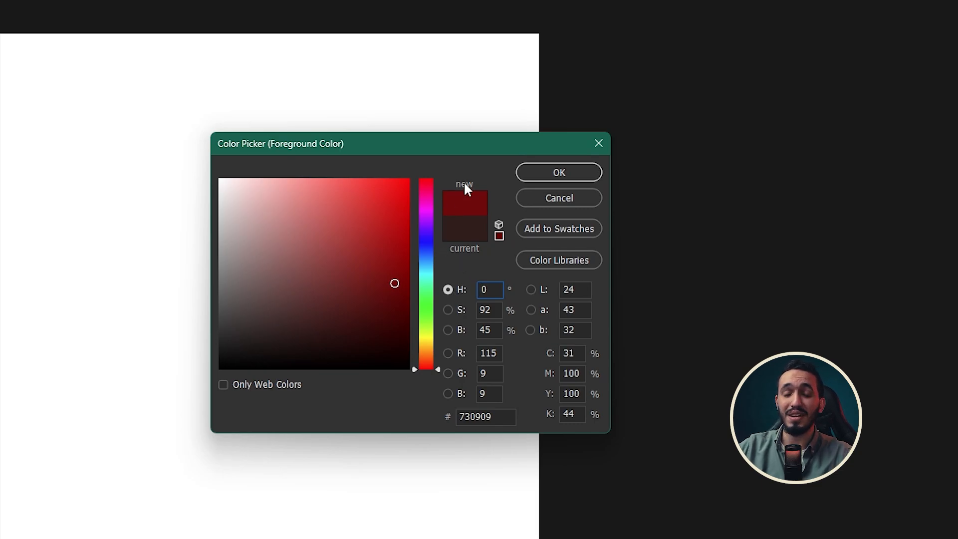
pyautogui.click(424, 186)
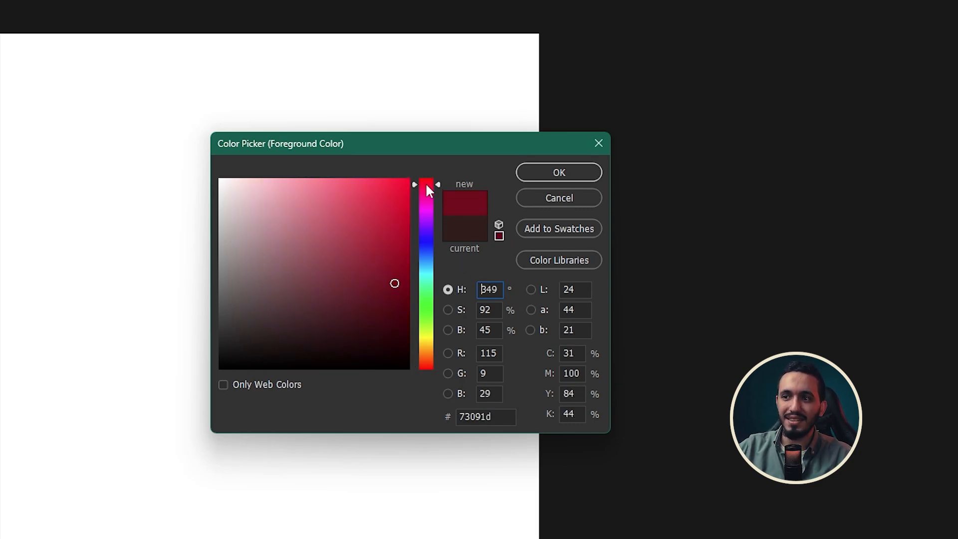
pyautogui.moveTo(425, 182); pyautogui.dragTo(423, 175)
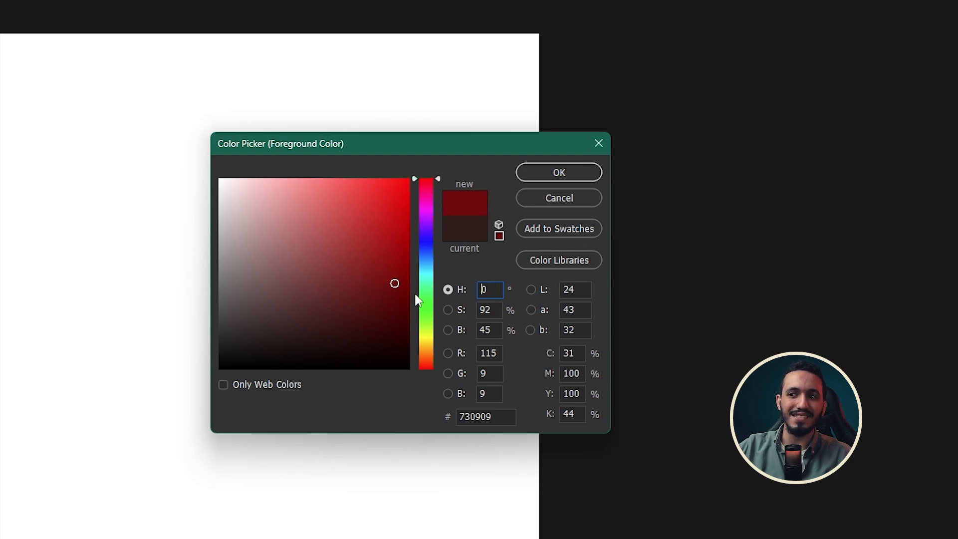
# Move the picked shade in the color field to pure red #ff0000, and lower it to black at 100% saturation and 0% brightness
pyautogui.moveTo(391, 285); pyautogui.dragTo(507, 30)
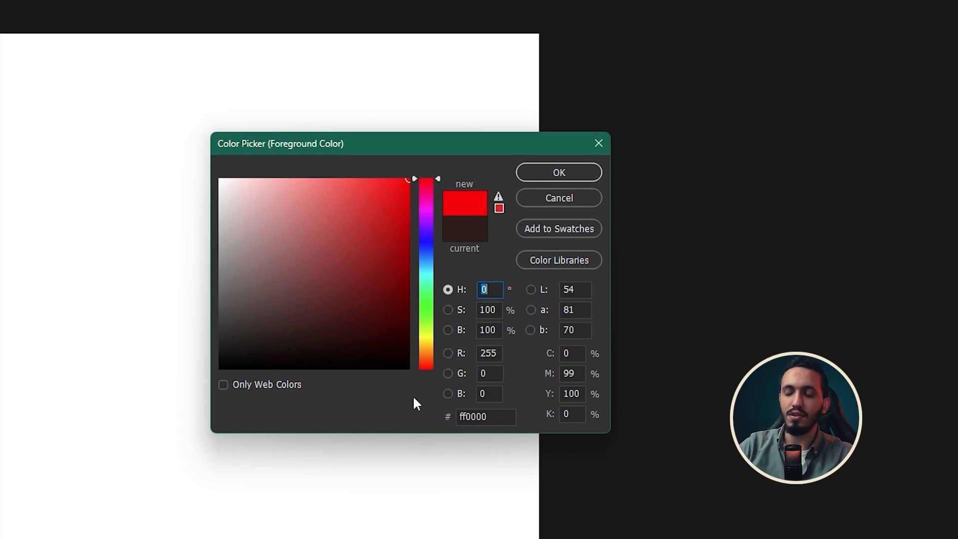
pyautogui.click(409, 187)
pyautogui.moveTo(409, 186)
pyautogui.mouseDown()
pyautogui.moveTo(407, 317)
pyautogui.moveTo(409, 222)
pyautogui.moveTo(438, 222)
pyautogui.moveTo(523, 373)
pyautogui.mouseUp()
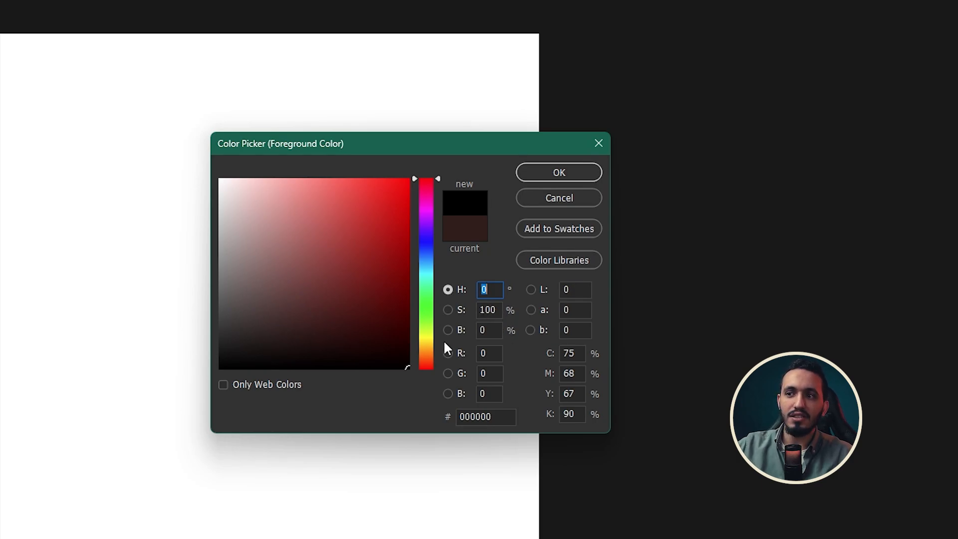
# Vary the saturation of the foreground color through 36, 88 and 15%, ending at 100%, and select the brightness value
pyautogui.click(488, 310)
pyautogui.write('36')
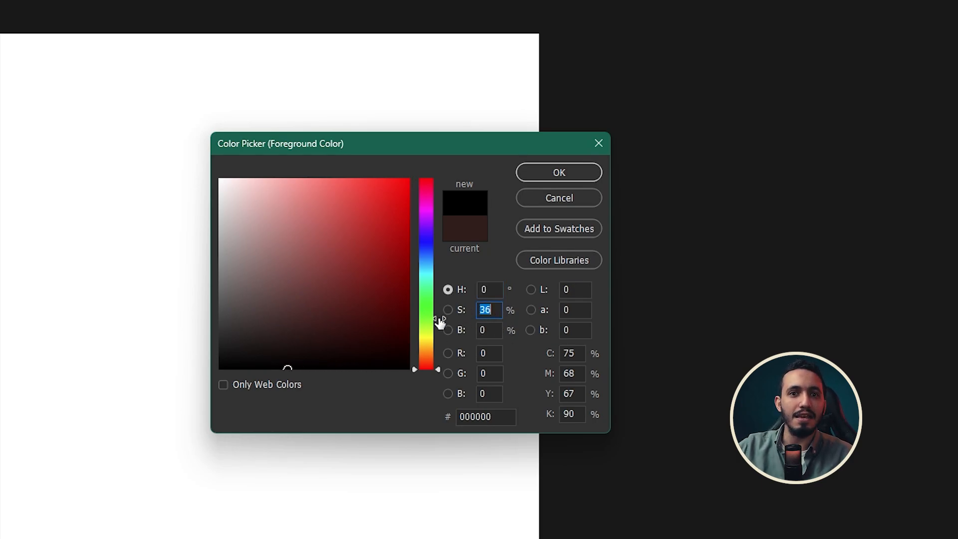
pyautogui.moveTo(439, 322)
pyautogui.mouseDown()
pyautogui.moveTo(481, 325)
pyautogui.moveTo(449, 331)
pyautogui.mouseUp()
pyautogui.moveTo(475, 331)
pyautogui.mouseDown()
pyautogui.moveTo(460, 332)
pyautogui.moveTo(482, 330)
pyautogui.mouseUp()
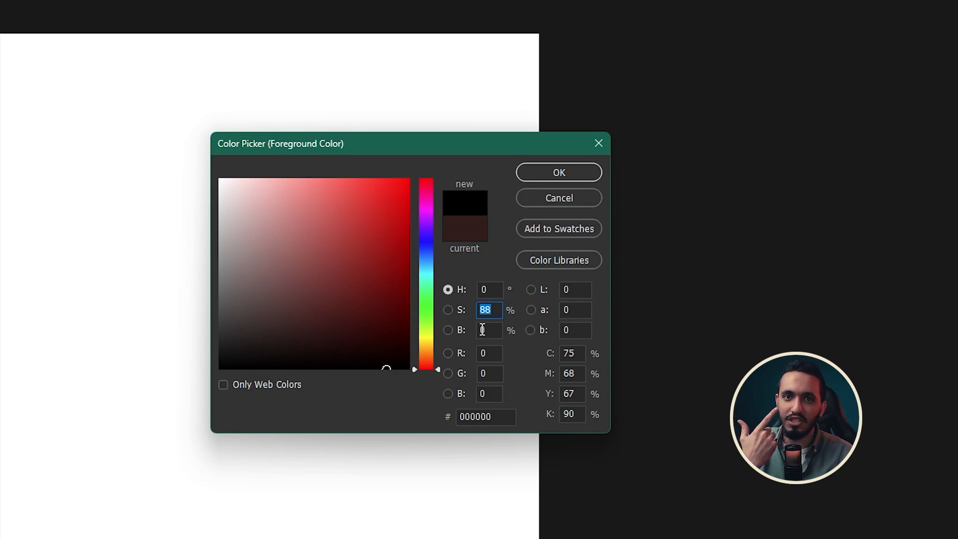
pyautogui.write('15')
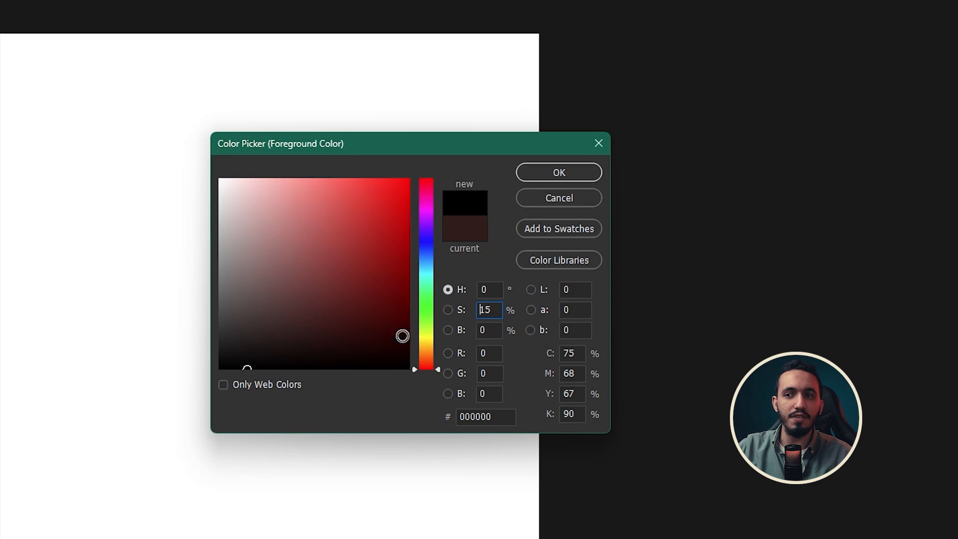
pyautogui.write('100')
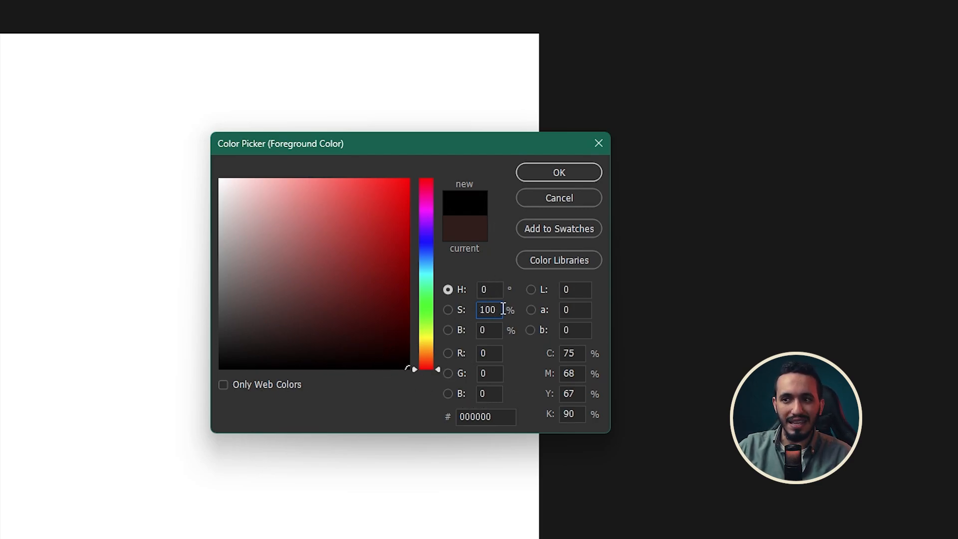
pyautogui.click(483, 332)
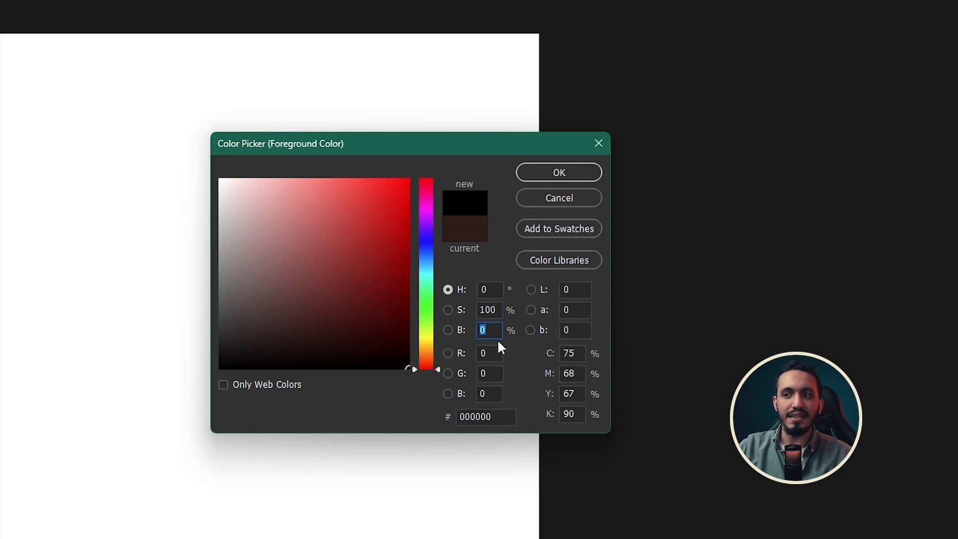
# Set the foreground color's brightness to 50% and saturation to 0%, and vary the gray's brightness to 95% and 4%
pyautogui.write('50')
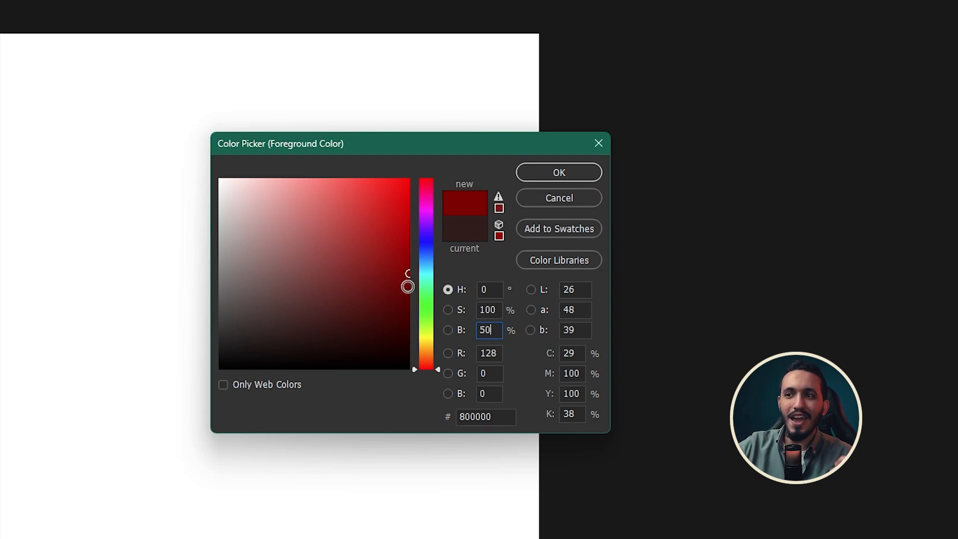
pyautogui.moveTo(499, 310); pyautogui.dragTo(459, 305)
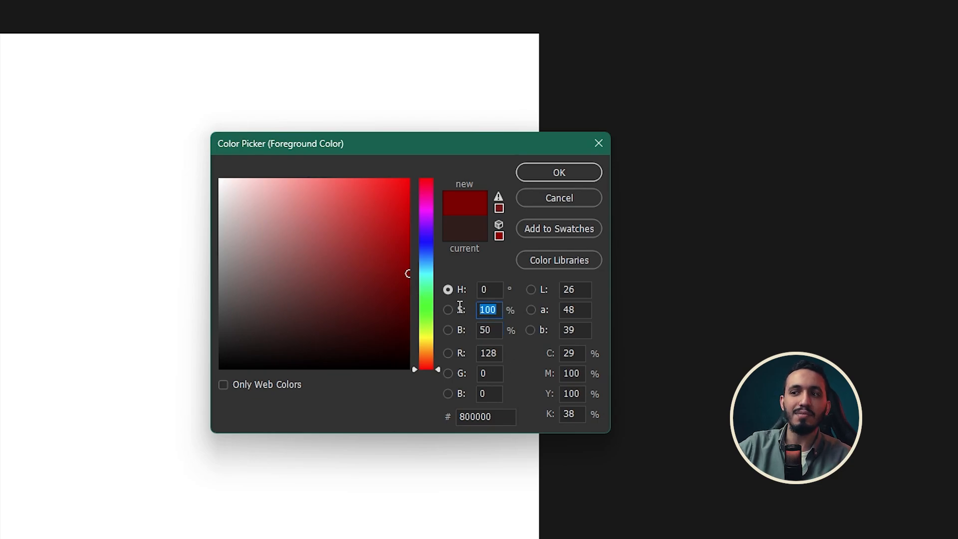
pyautogui.write('0')
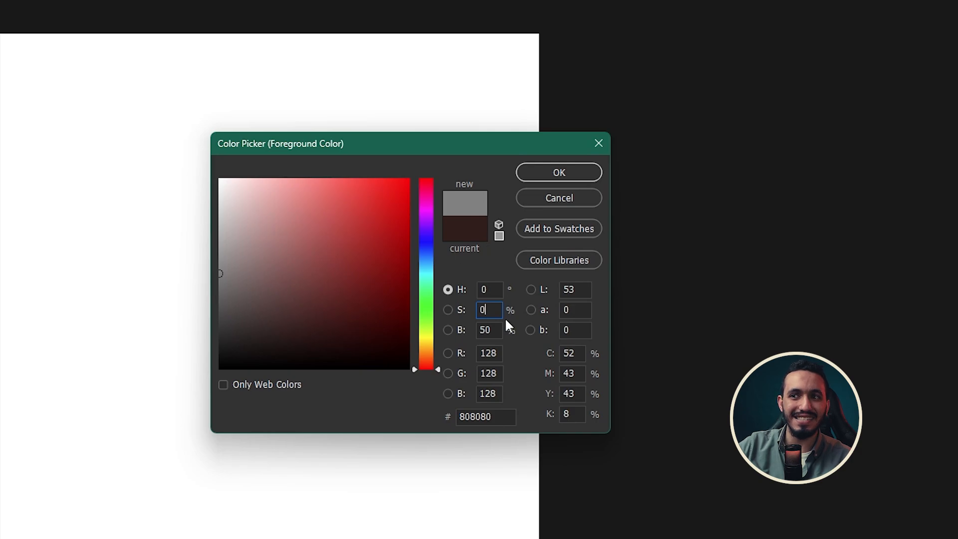
pyautogui.moveTo(487, 336); pyautogui.dragTo(539, 333)
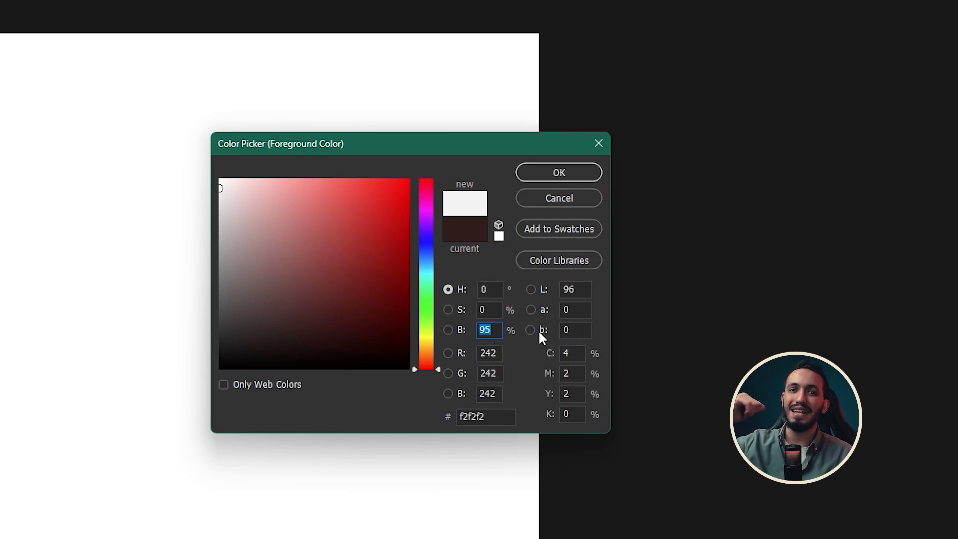
pyautogui.moveTo(472, 331); pyautogui.dragTo(424, 335)
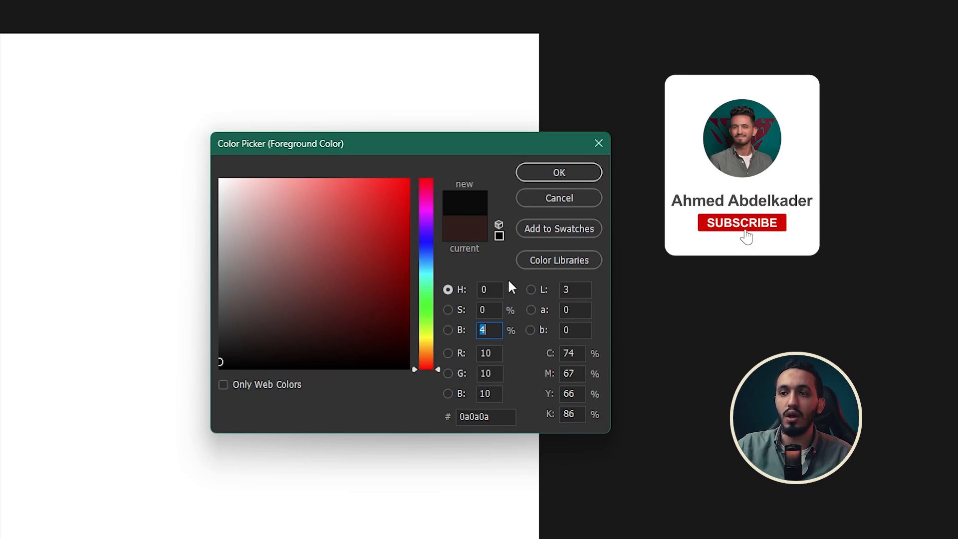
# Vary the near-black color's saturation to 73% and 65%, and set its brightness to 100%
pyautogui.moveTo(482, 320); pyautogui.dragTo(532, 314)
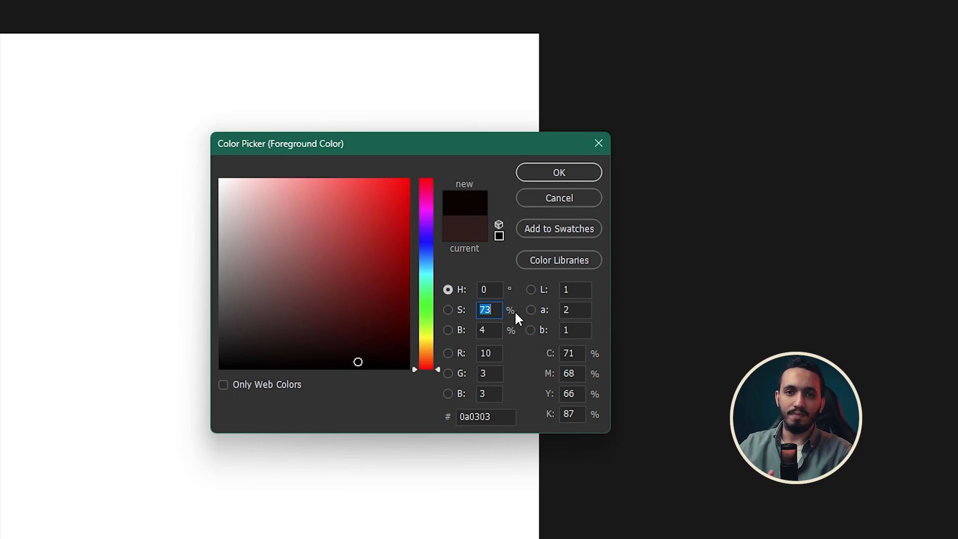
pyautogui.moveTo(467, 314)
pyautogui.mouseDown()
pyautogui.moveTo(507, 314)
pyautogui.moveTo(486, 314)
pyautogui.mouseUp()
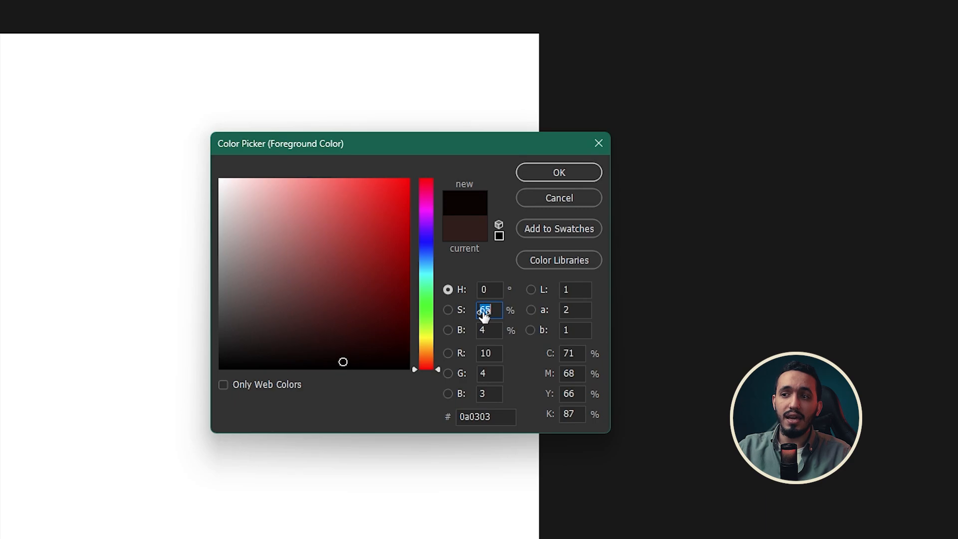
pyautogui.click(483, 333)
pyautogui.write('100')
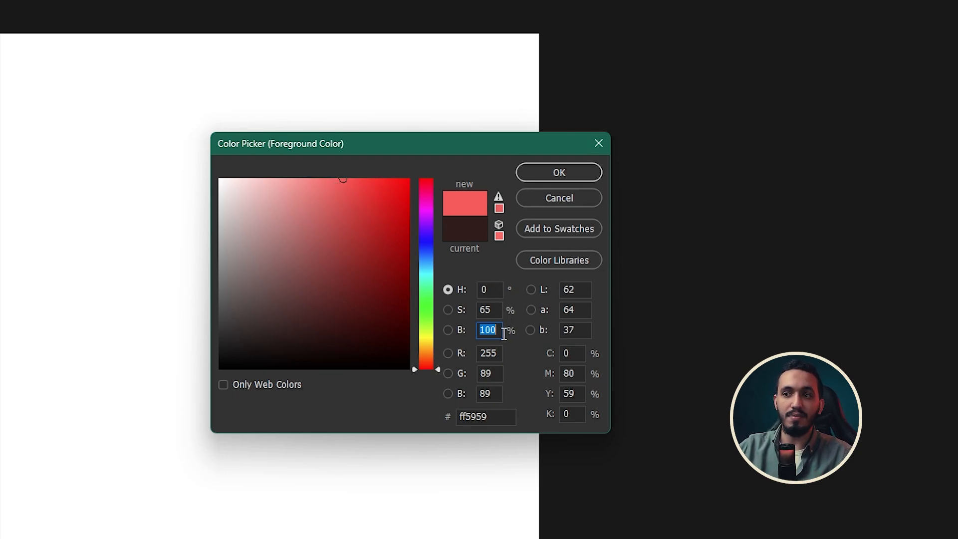
# Reduce the foreground color's saturation to 0% for white, return it to 100%, and set the brightness to 50%
pyautogui.moveTo(461, 332); pyautogui.dragTo(428, 308)
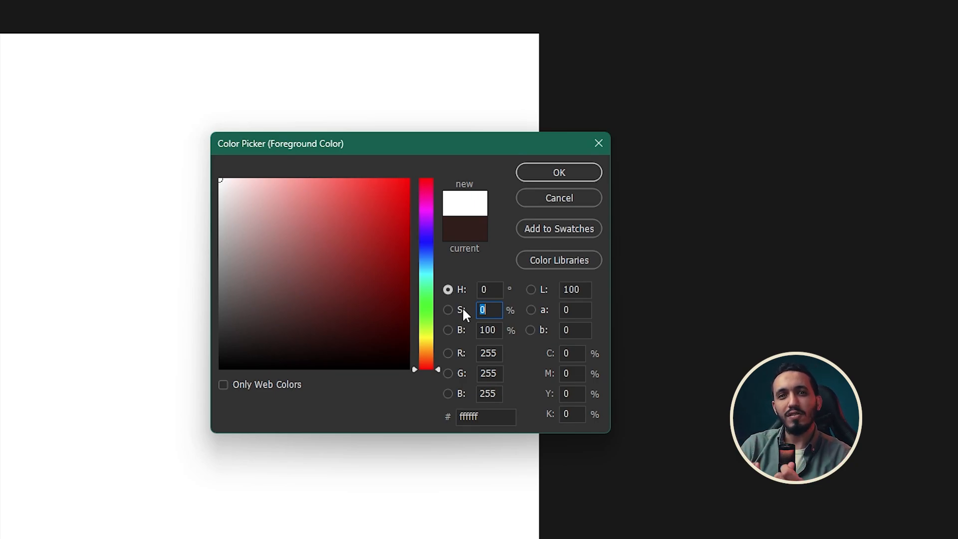
pyautogui.write('100')
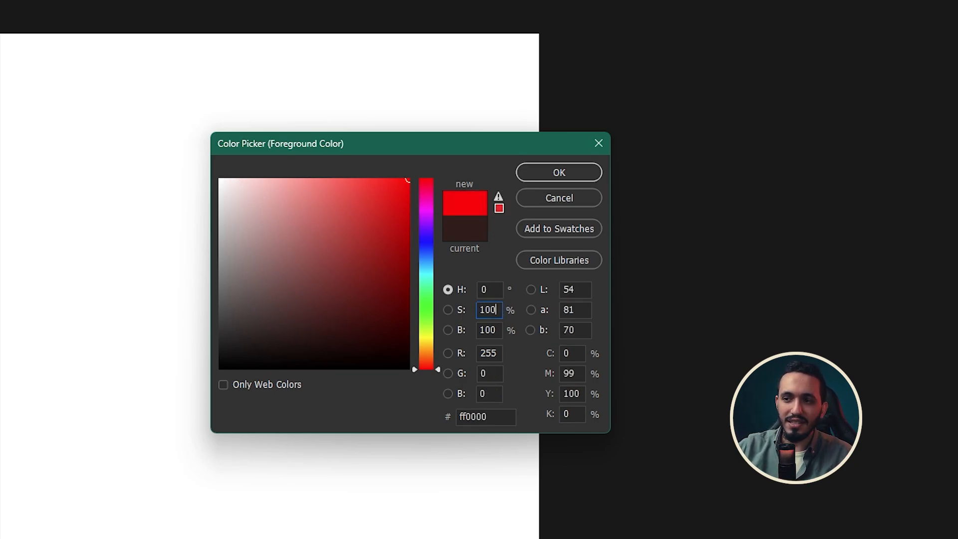
pyautogui.press('Tab')
pyautogui.write('50')
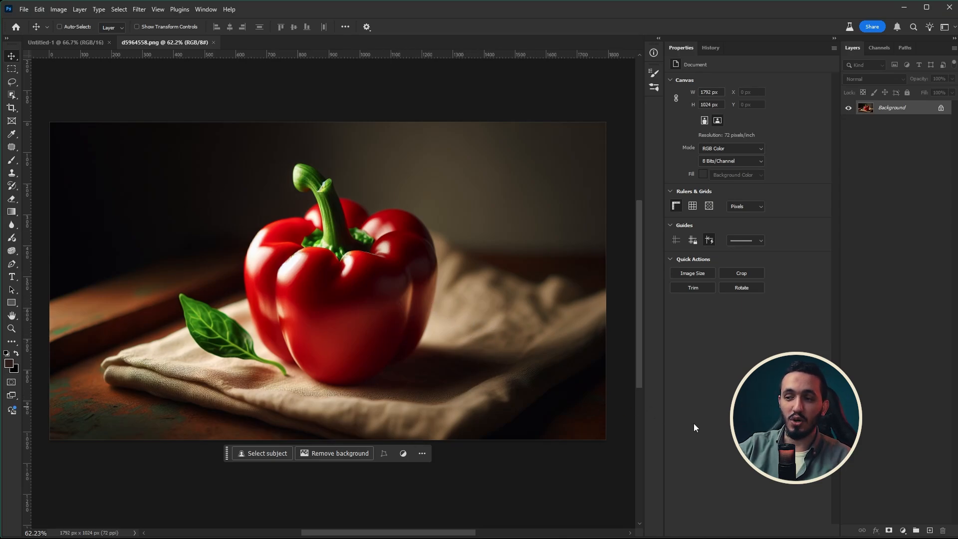
# Add a Hue/Saturation adjustment layer over the pepper image and lower the Greens saturation to -100
pyautogui.click(904, 531)
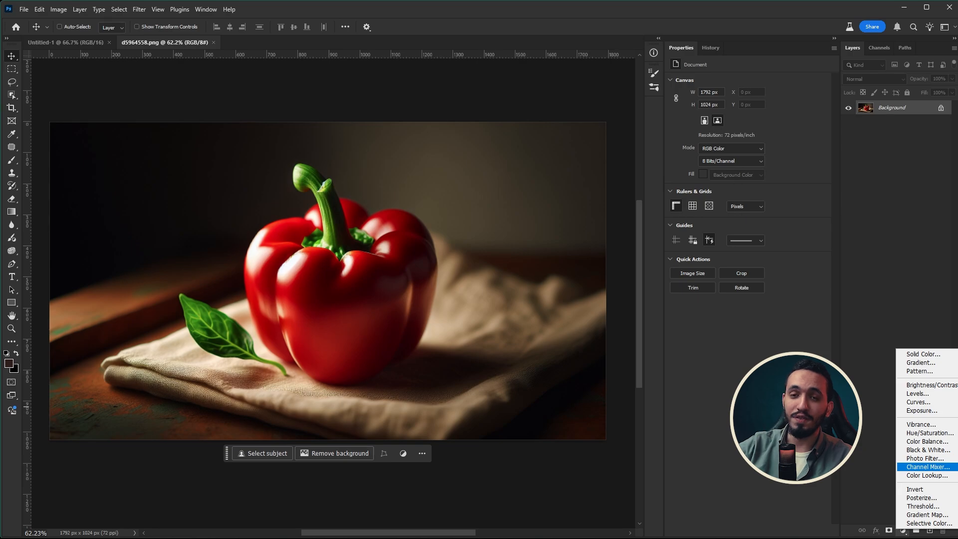
pyautogui.click(953, 433)
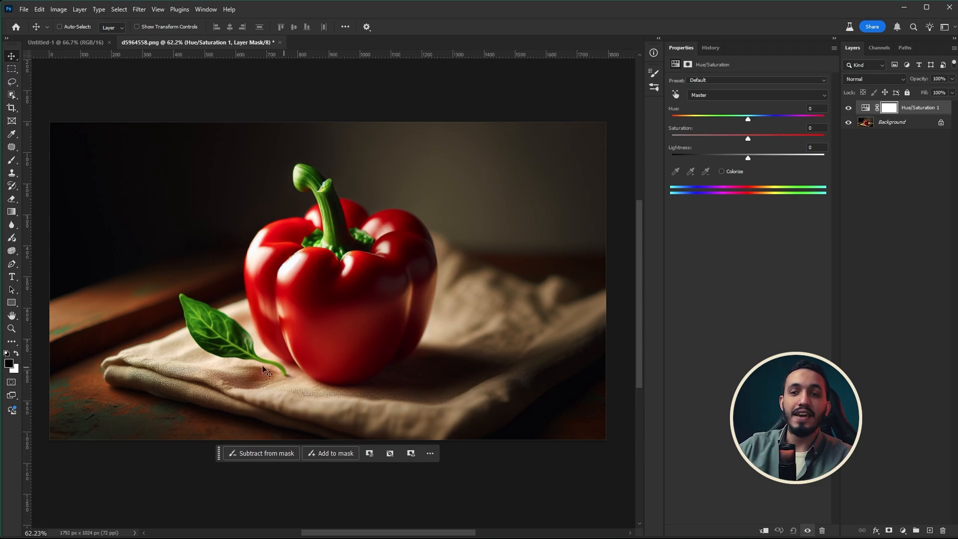
pyautogui.click(711, 95)
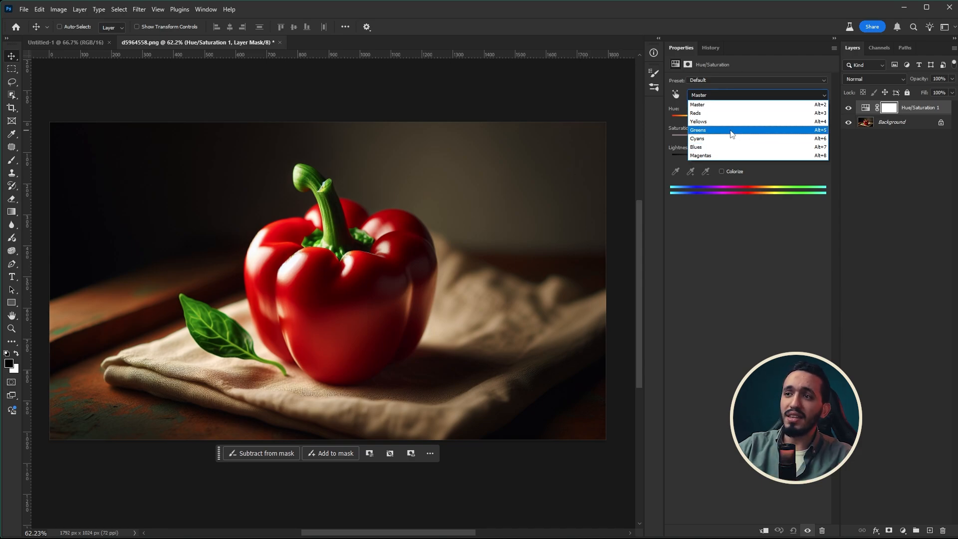
pyautogui.click(715, 135)
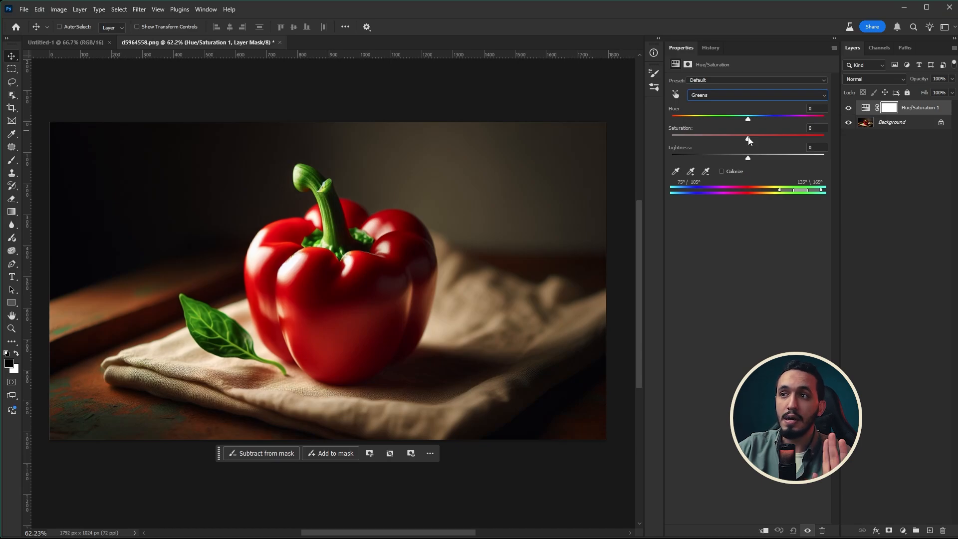
pyautogui.moveTo(749, 140); pyautogui.dragTo(530, 141)
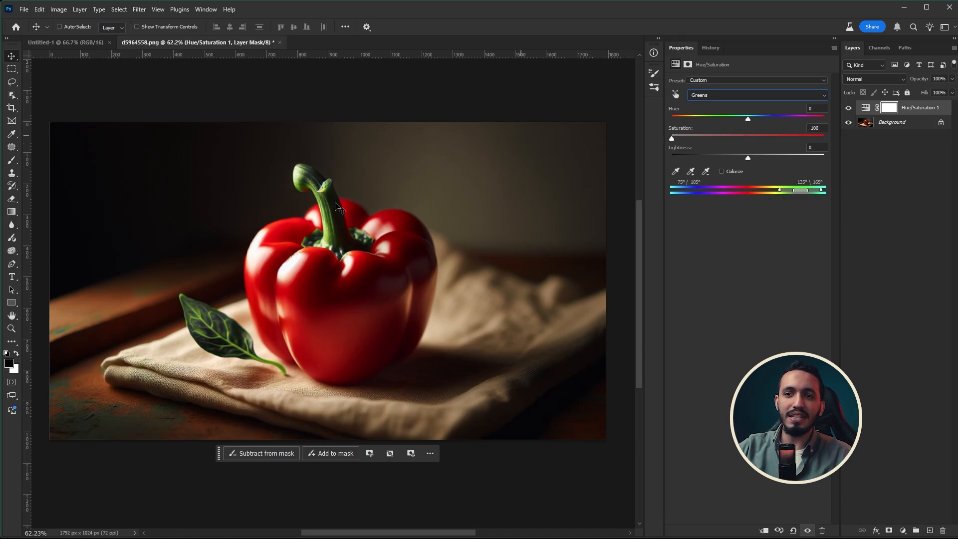
# Widen the Greens range toward the yellows and oranges so its lower limits are 2°/39°, desaturating the whole stem
pyautogui.moveTo(328, 205); pyautogui.dragTo(387, 210)
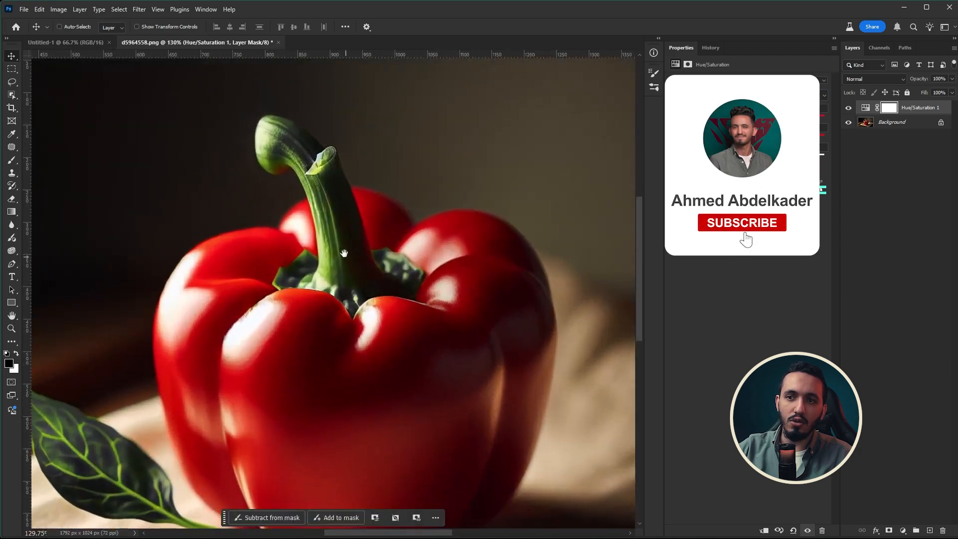
pyautogui.moveTo(296, 136); pyautogui.dragTo(421, 278)
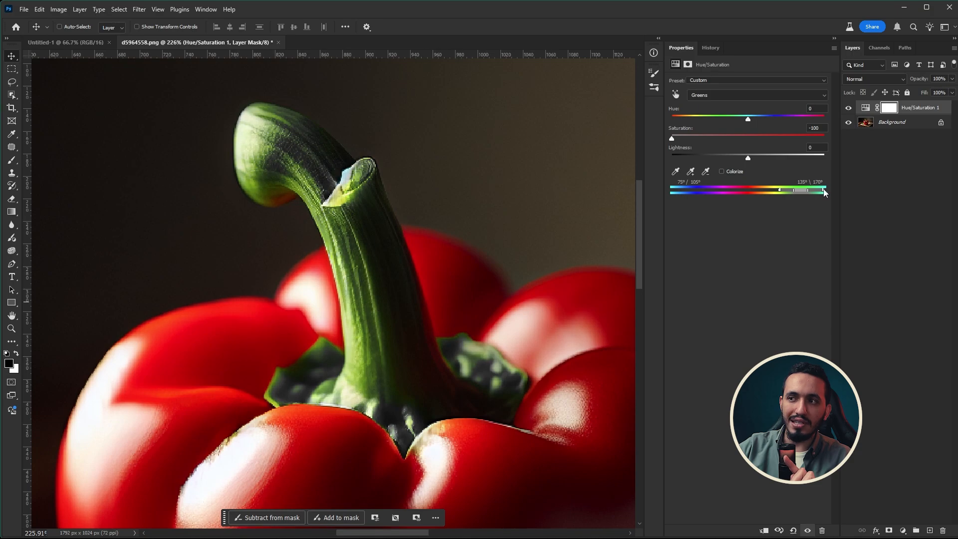
pyautogui.moveTo(821, 192); pyautogui.dragTo(777, 191)
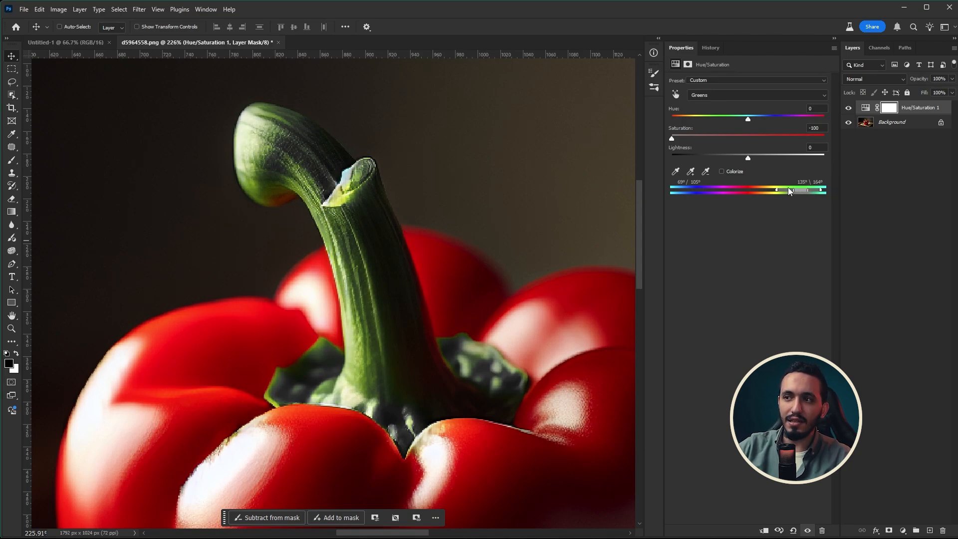
pyautogui.moveTo(787, 191); pyautogui.dragTo(758, 188)
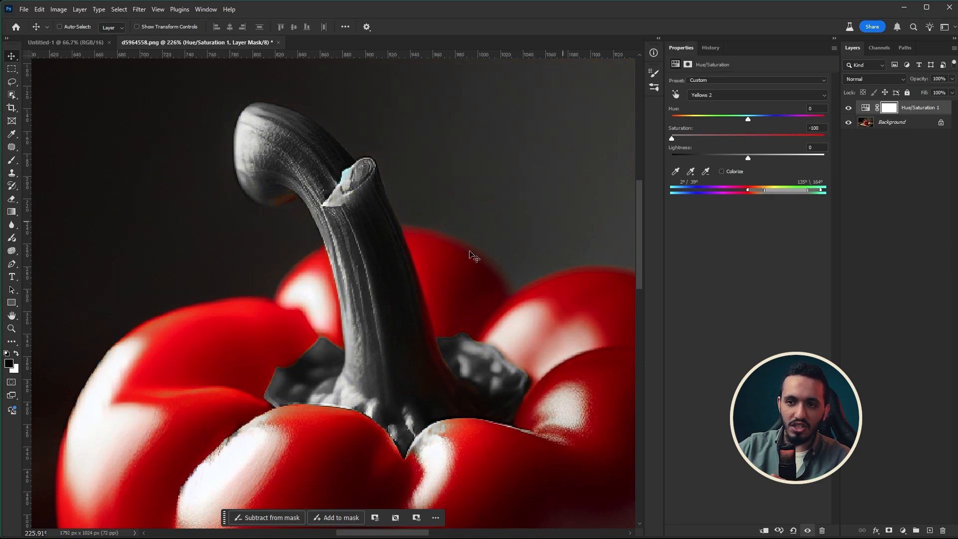
pyautogui.scroll(-5, 327, 248)
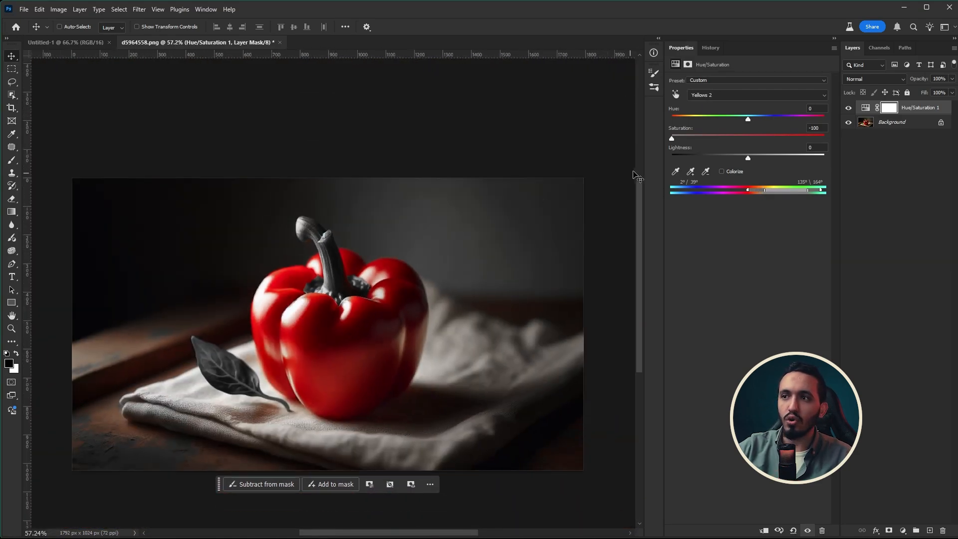
# Toggle the Hue/Saturation layer's visibility to compare before and after, and narrow the range's lower limits to 33°/39°
pyautogui.click(849, 110)
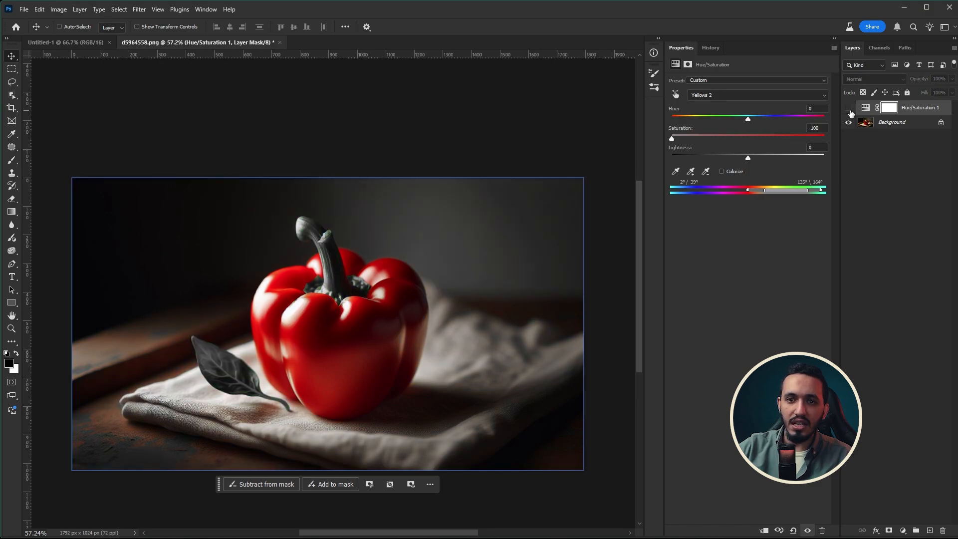
pyautogui.click(850, 109)
pyautogui.click(849, 110)
pyautogui.click(849, 110)
pyautogui.click(849, 110)
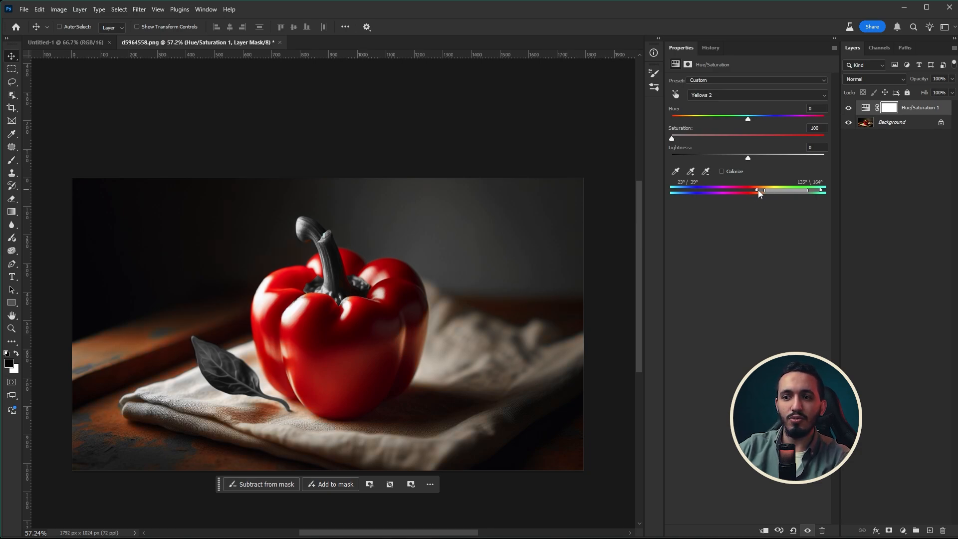
pyautogui.moveTo(754, 190); pyautogui.dragTo(760, 192)
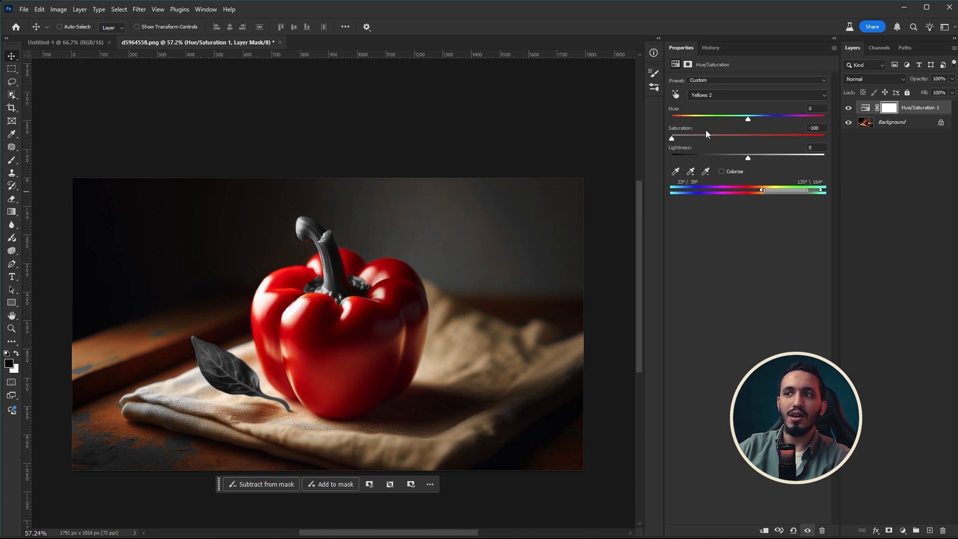
# Reset the Yellows 2 saturation to 0, and try hue shifts of +14 and -40 with saturation at -67
pyautogui.moveTo(706, 131); pyautogui.dragTo(748, 140)
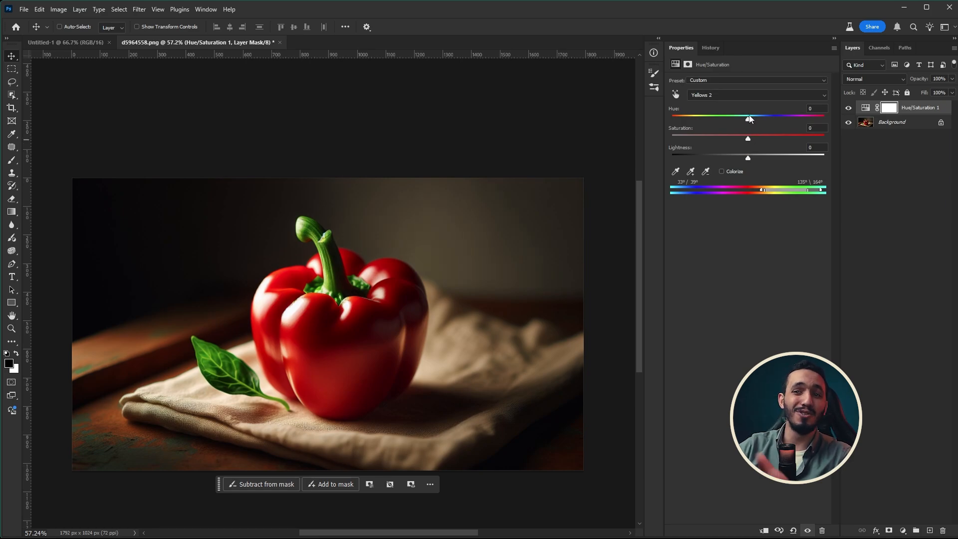
pyautogui.moveTo(750, 117)
pyautogui.mouseDown()
pyautogui.moveTo(831, 120)
pyautogui.moveTo(661, 123)
pyautogui.moveTo(767, 114)
pyautogui.moveTo(720, 115)
pyautogui.moveTo(759, 118)
pyautogui.mouseUp()
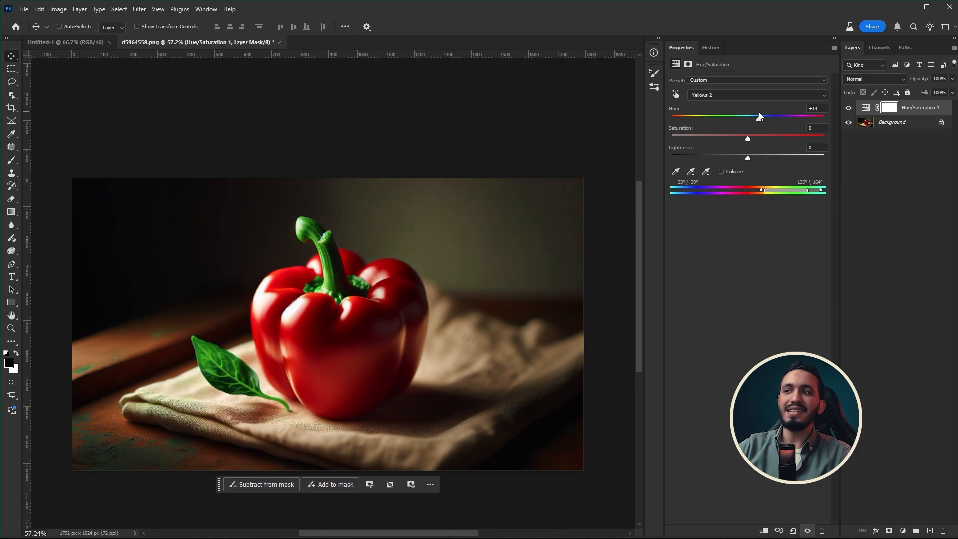
pyautogui.click(704, 139)
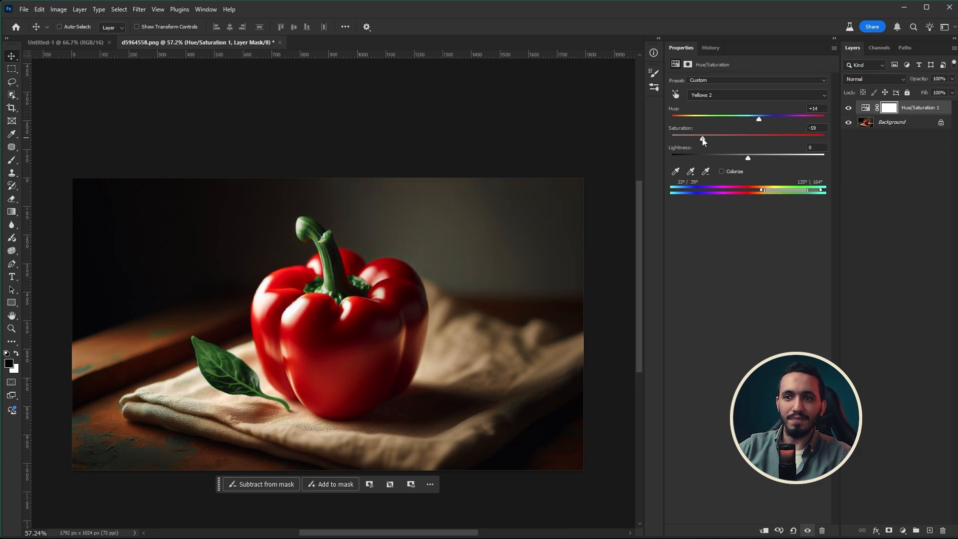
pyautogui.moveTo(702, 140); pyautogui.dragTo(697, 139)
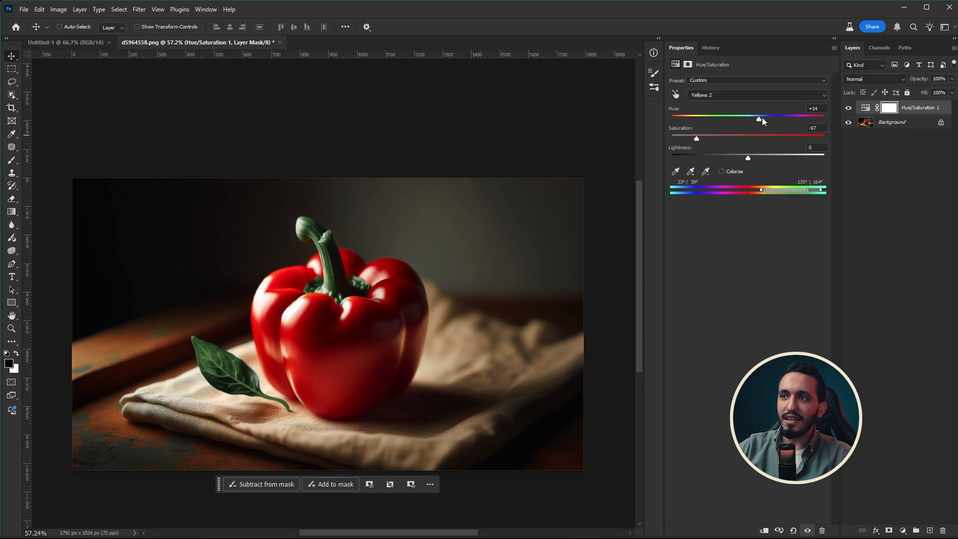
pyautogui.moveTo(761, 118); pyautogui.dragTo(718, 106)
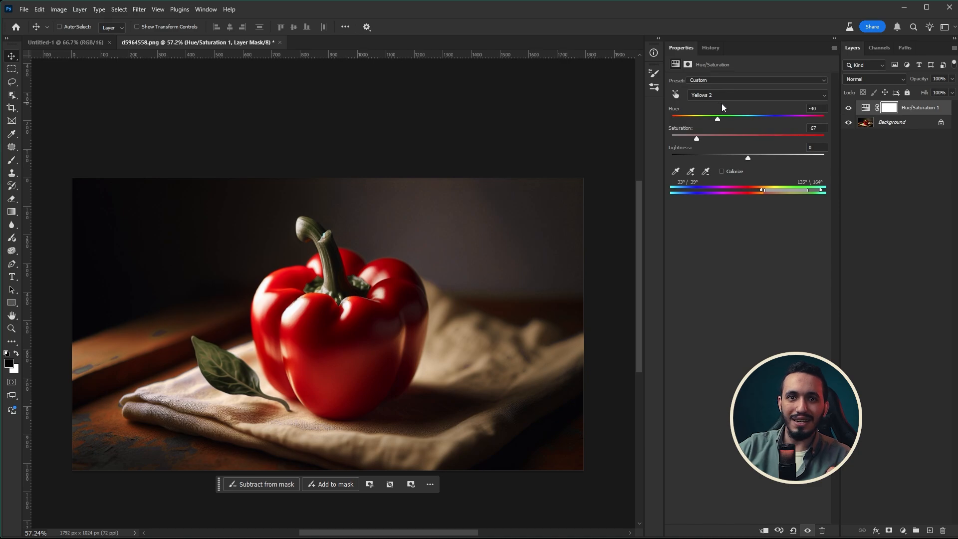
# Try lowering the Yellows 2 lightness to -12 and -100, and raise it again
pyautogui.click(740, 158)
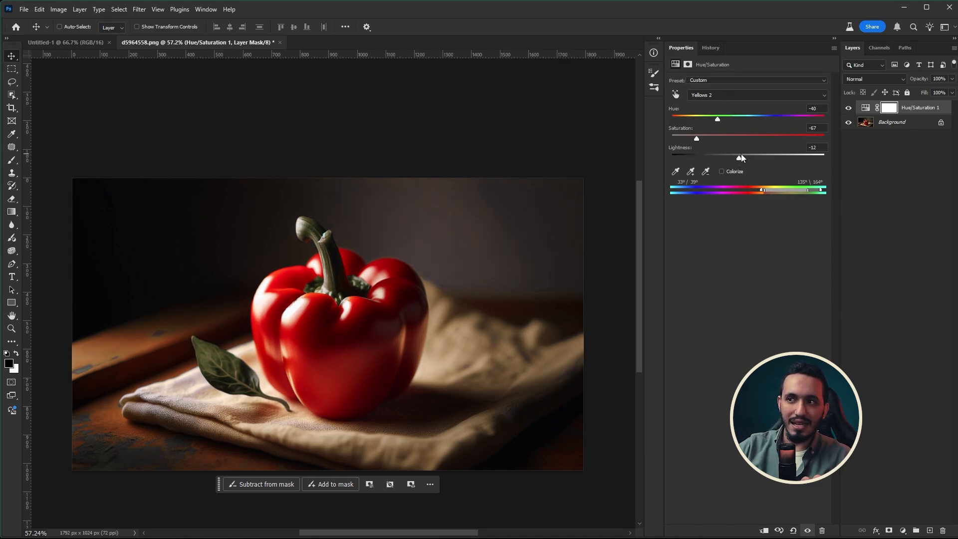
pyautogui.moveTo(741, 154); pyautogui.dragTo(672, 158)
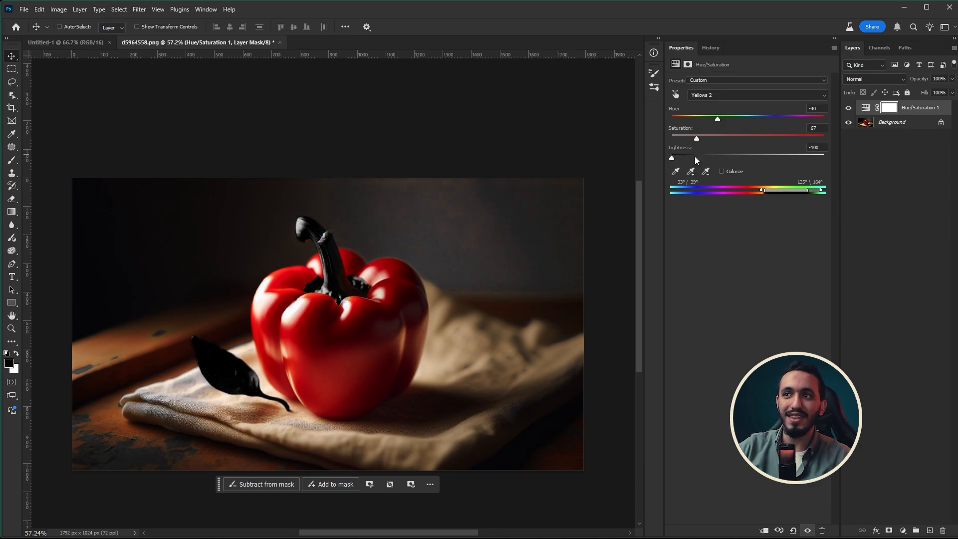
pyautogui.moveTo(672, 158); pyautogui.dragTo(728, 144)
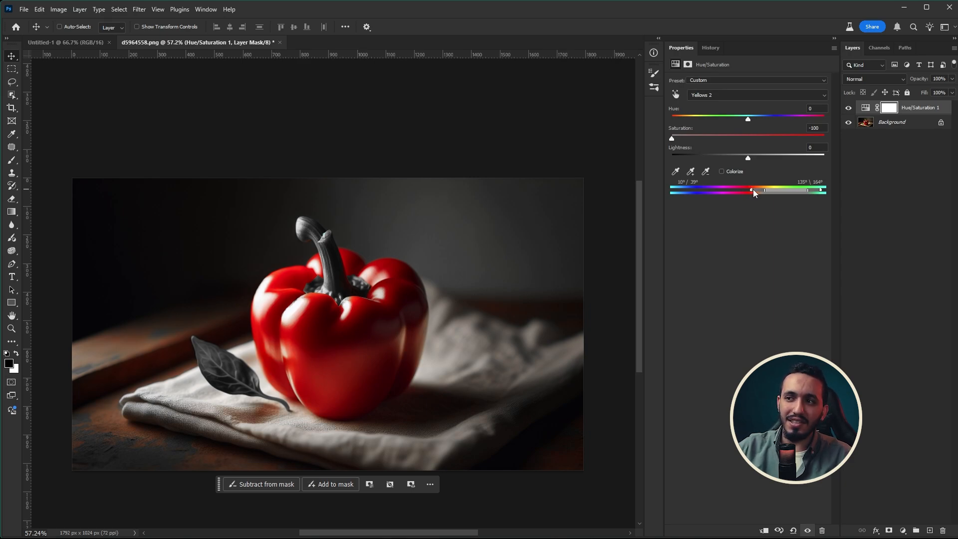
# Set the Yellows 2 range's lower limits to 34°/40° and leave its saturation slightly above full desaturation
pyautogui.moveTo(761, 188); pyautogui.dragTo(758, 190)
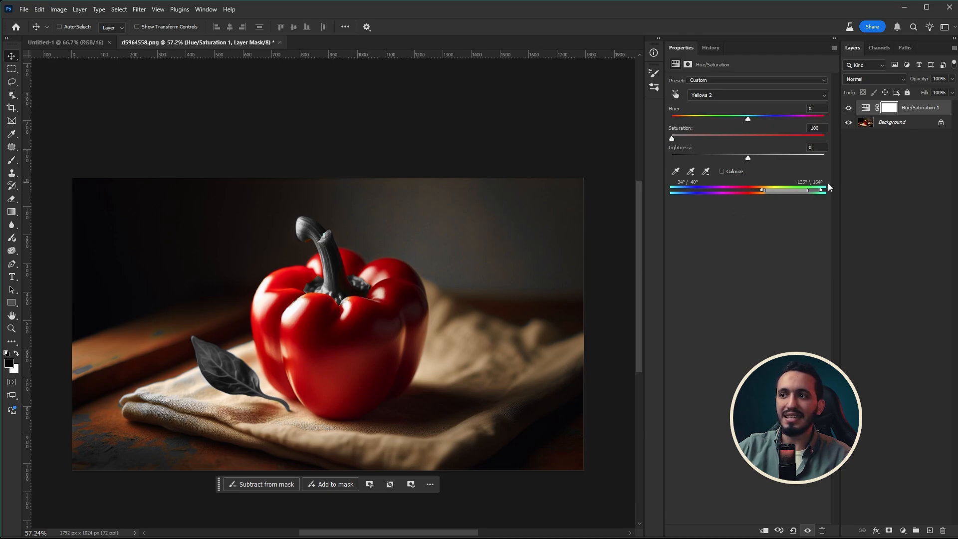
pyautogui.moveTo(741, 135); pyautogui.dragTo(682, 139)
# Switch the Hue/Saturation adjustment to the Reds range and lower its saturation to -100
pyautogui.click(720, 100)
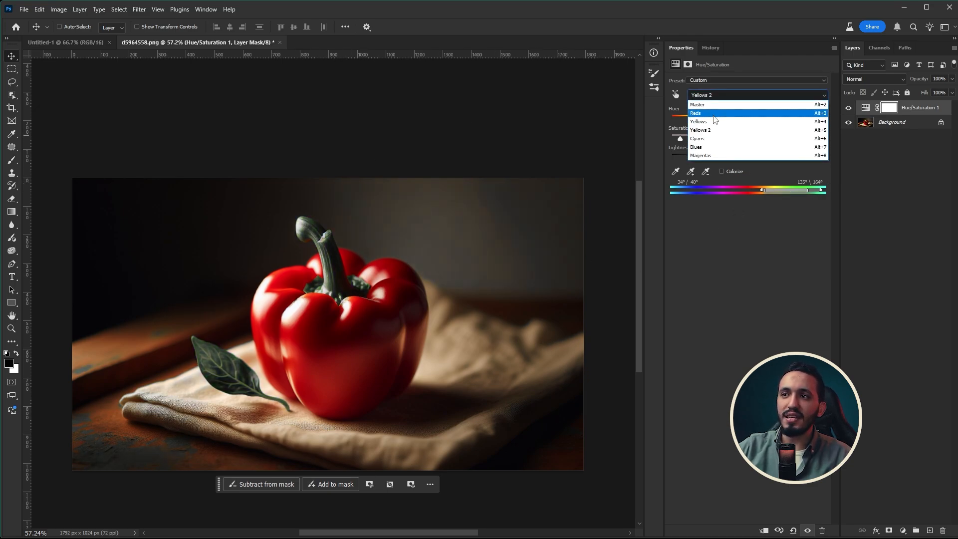
pyautogui.click(709, 106)
pyautogui.moveTo(747, 138); pyautogui.dragTo(639, 152)
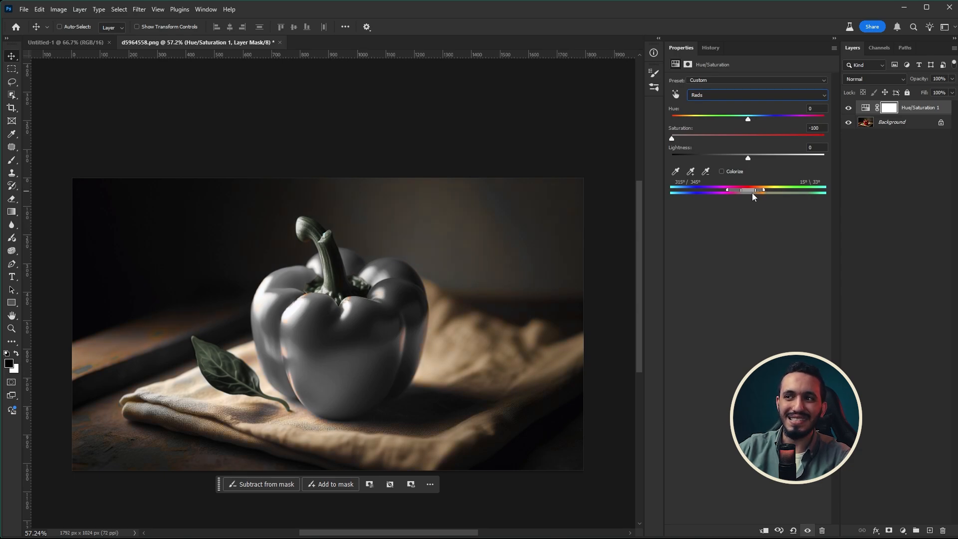
# Narrow the Reds range's upper limits to 6°/33°, and set hue to +39, saturation to +30 and lightness to -39 after trying lightness +100
pyautogui.moveTo(755, 190); pyautogui.dragTo(752, 193)
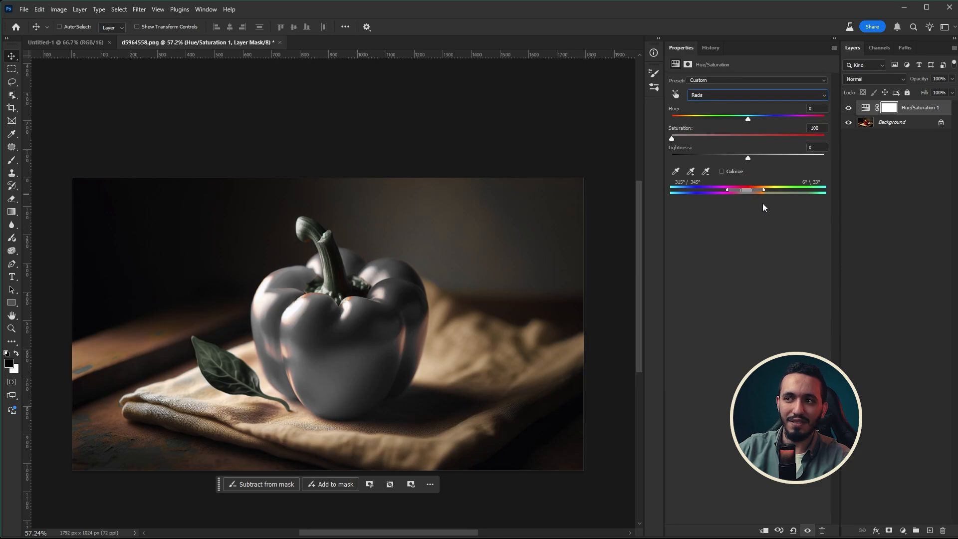
pyautogui.moveTo(708, 136); pyautogui.dragTo(780, 110)
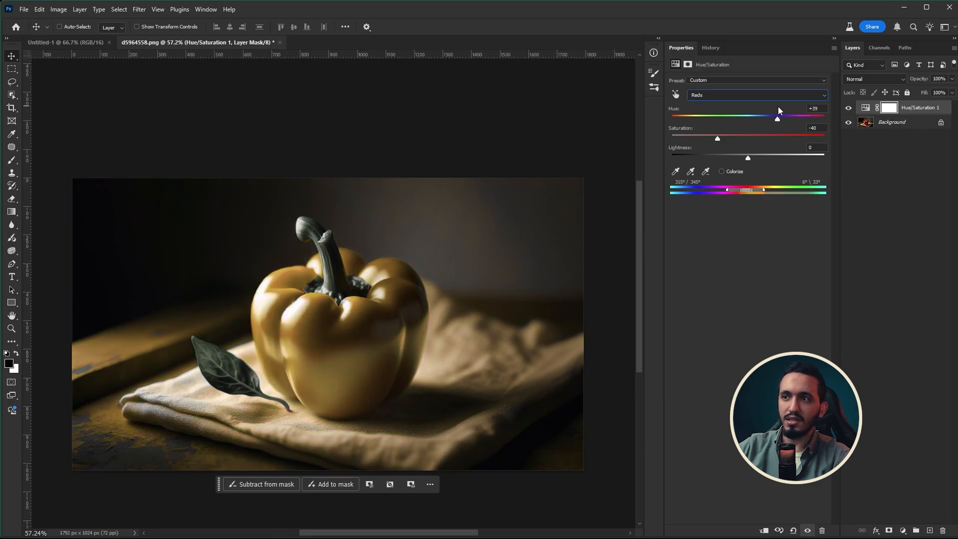
pyautogui.moveTo(748, 159); pyautogui.dragTo(841, 151)
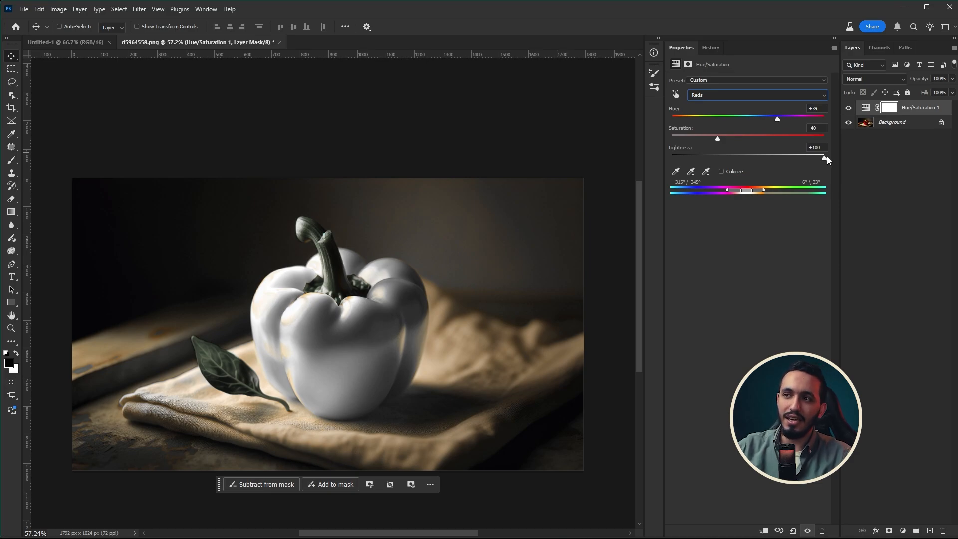
pyautogui.moveTo(824, 158); pyautogui.dragTo(771, 135)
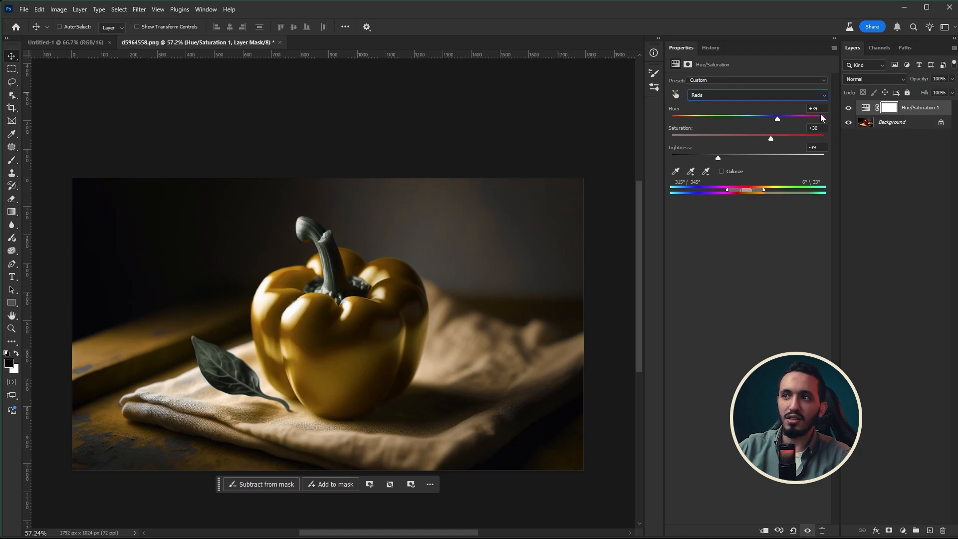
# Compare the pepper photo with and without the Hue/Saturation 1 adjustment layer
pyautogui.click(849, 108)
pyautogui.click(848, 108)
pyautogui.click(848, 108)
pyautogui.click(848, 108)
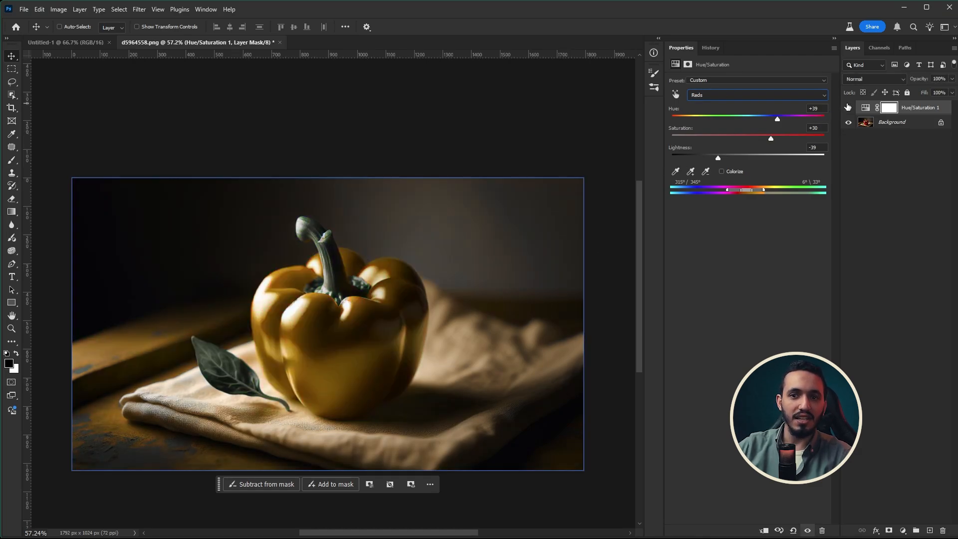
pyautogui.click(848, 108)
pyautogui.click(848, 108)
pyautogui.click(848, 108)
pyautogui.click(848, 108)
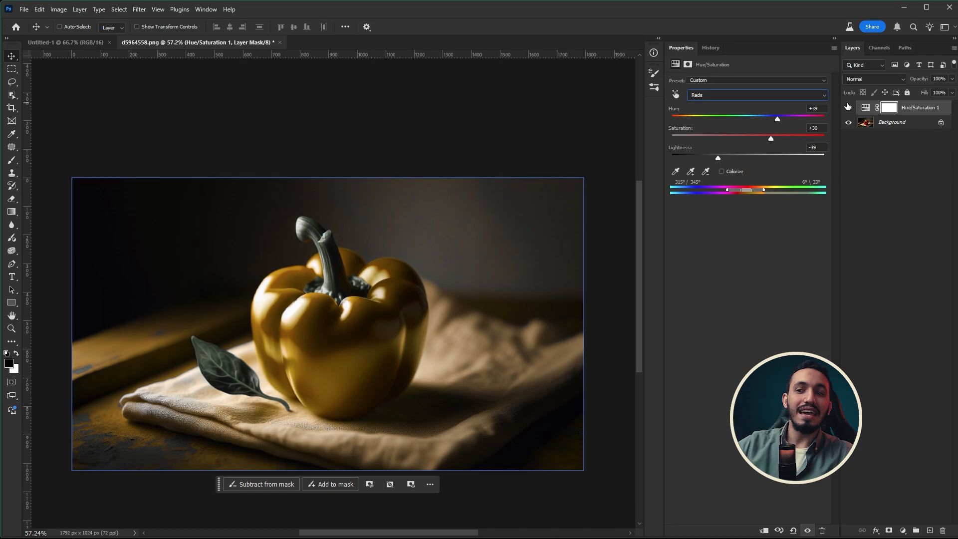
pyautogui.scroll(1, 272, 325)
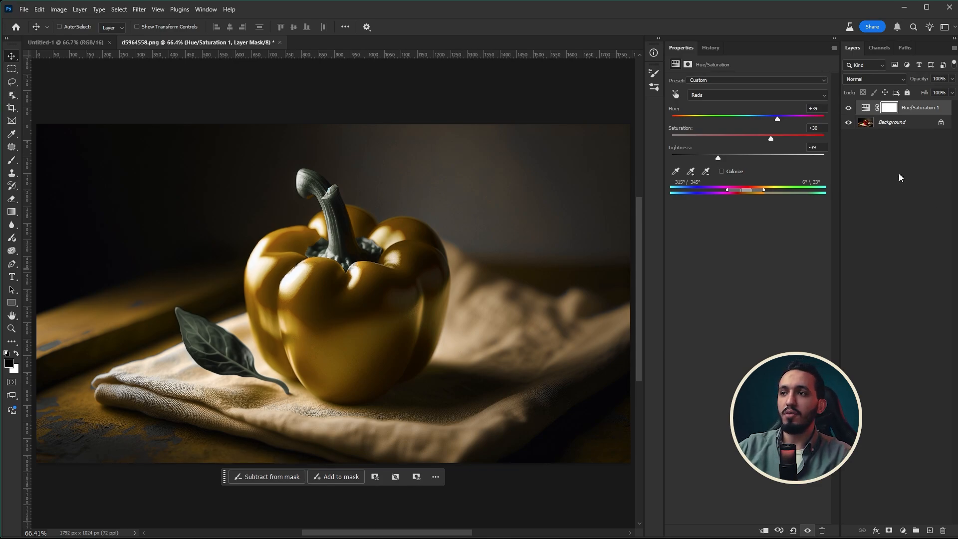
# Delete the Hue/Saturation adjustment layer and add a new blank layer above the Background
pyautogui.press('Delete')
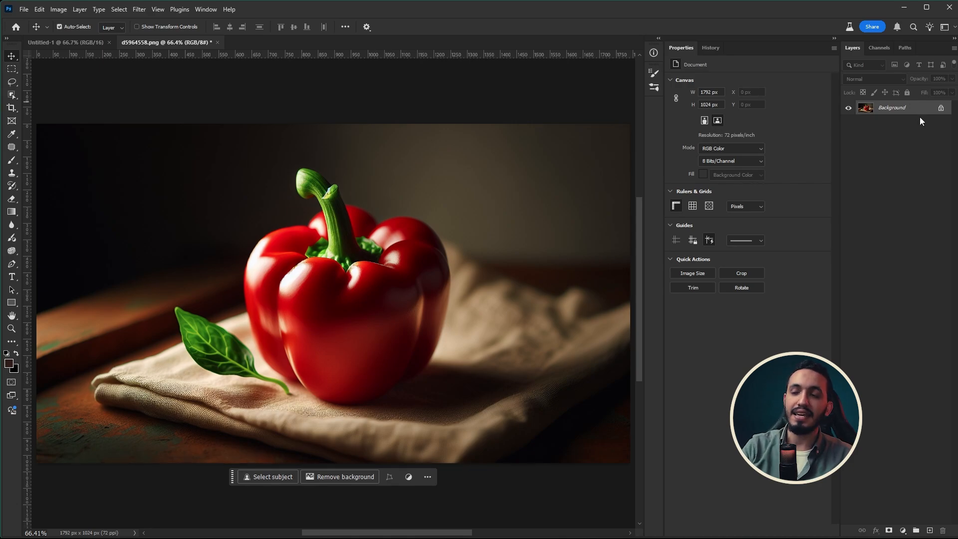
pyautogui.hotkey('ctrl', 'shift', 'n')
pyautogui.press('Return')
# Select the pepper's red body on the Background layer, leaving out the green stem
pyautogui.click(921, 121)
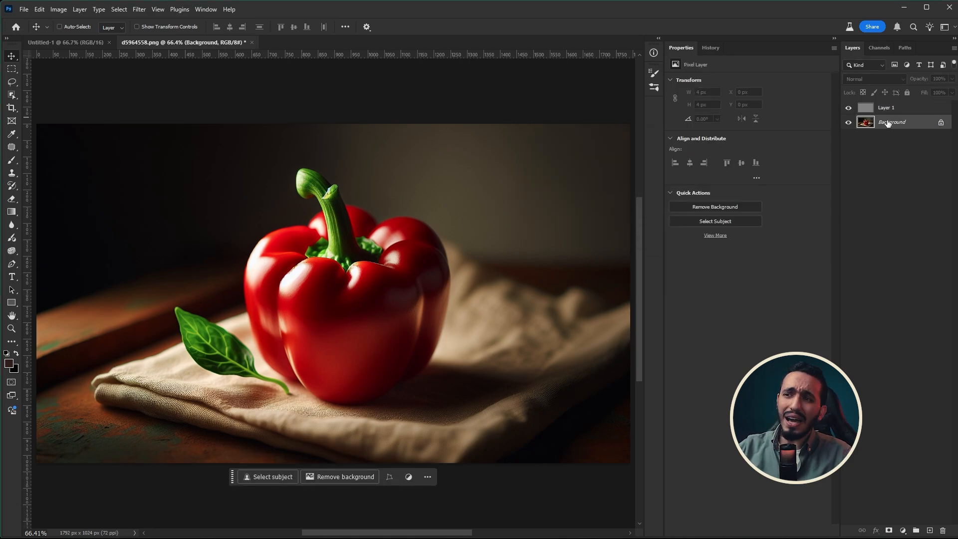
pyautogui.press('w')
pyautogui.moveTo(257, 221); pyautogui.dragTo(455, 396)
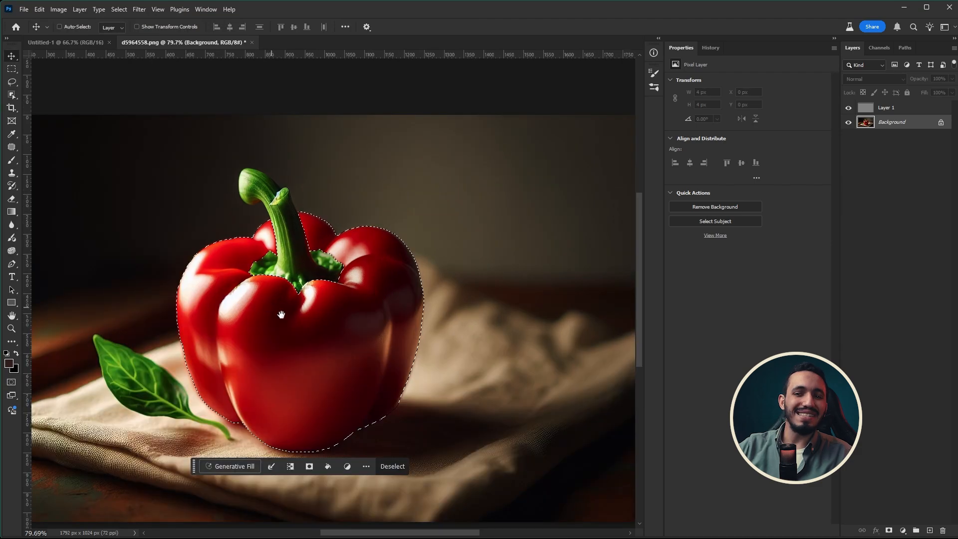
pyautogui.moveTo(280, 314); pyautogui.dragTo(329, 316)
# Fill the pepper selection on Layer 1 with a medium green of hue about 109°, and deselect
pyautogui.click(887, 108)
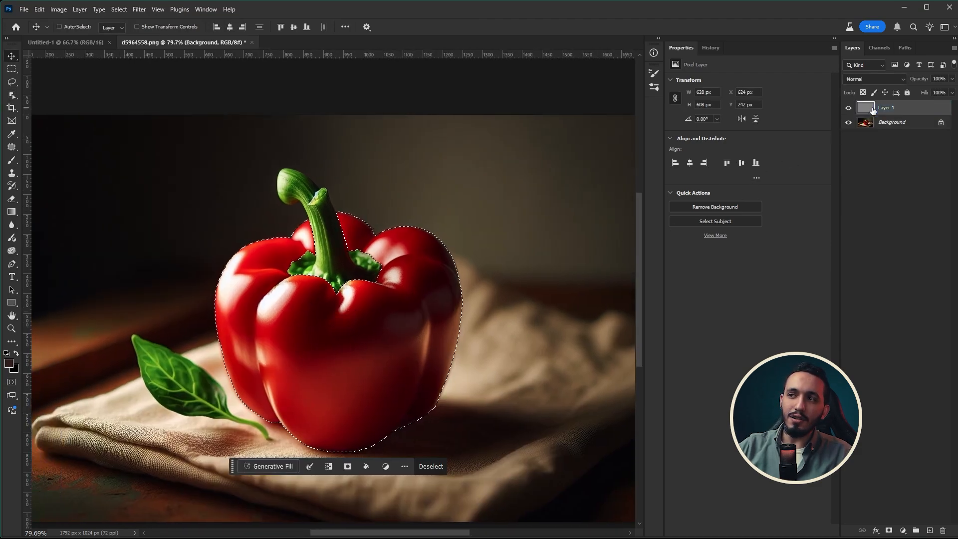
pyautogui.click(8, 363)
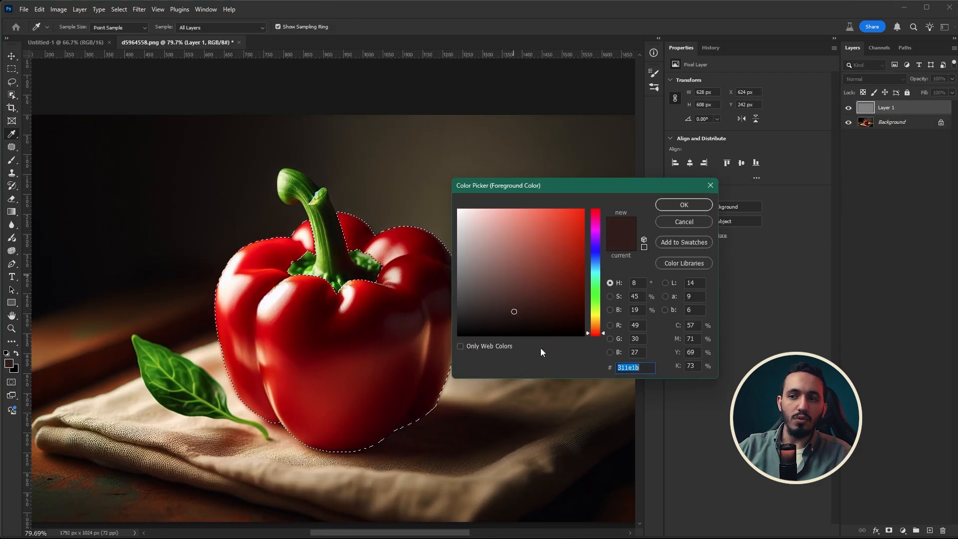
pyautogui.click(599, 299)
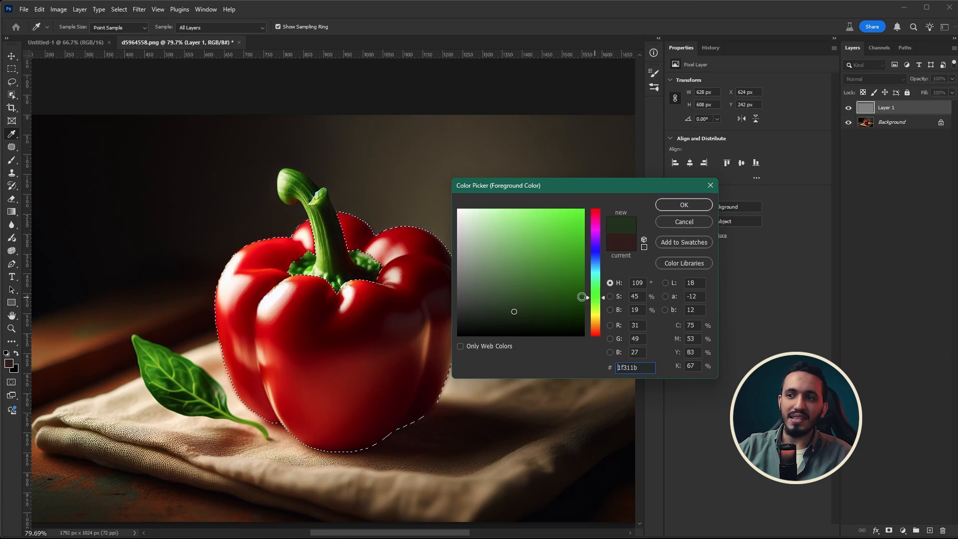
pyautogui.click(556, 270)
pyautogui.click(684, 205)
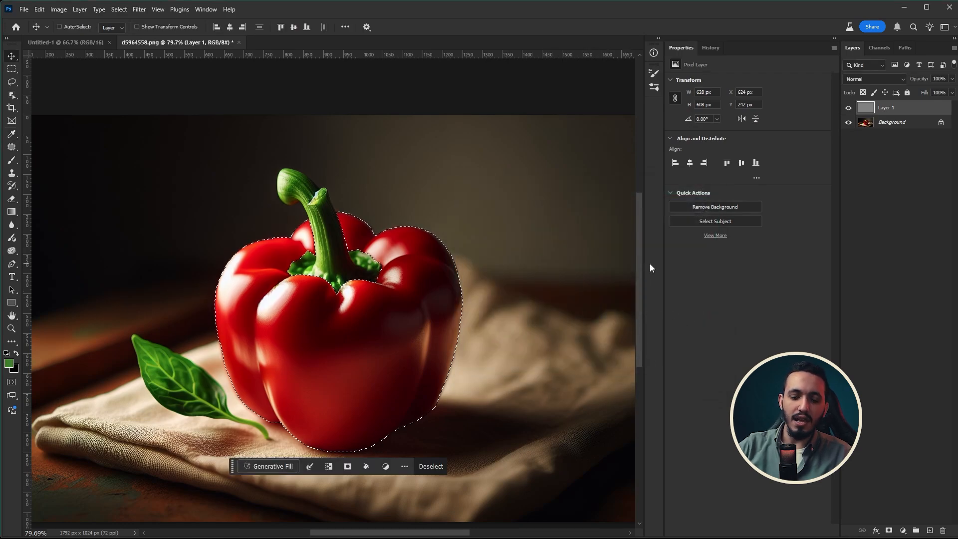
pyautogui.hotkey('alt', 'BackSpace')
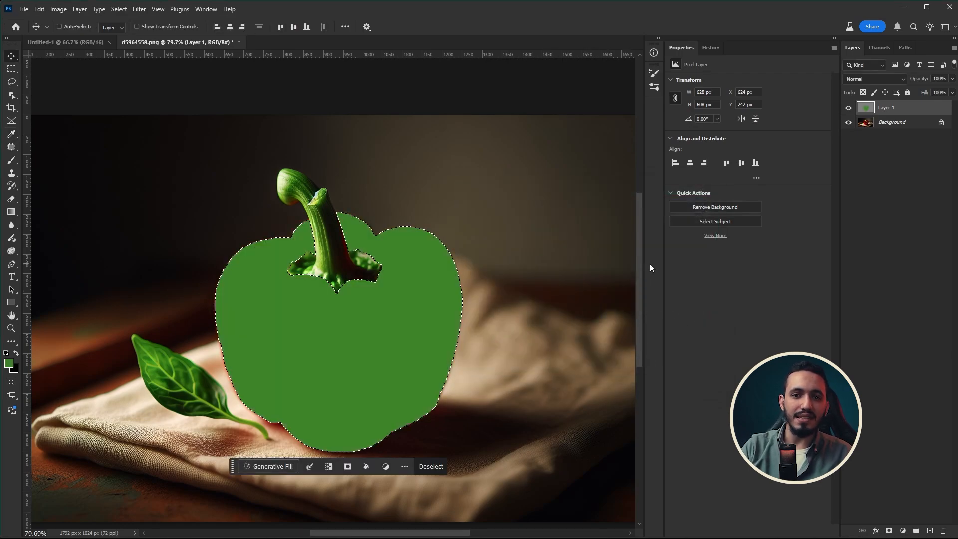
pyautogui.hotkey('ctrl', 'd')
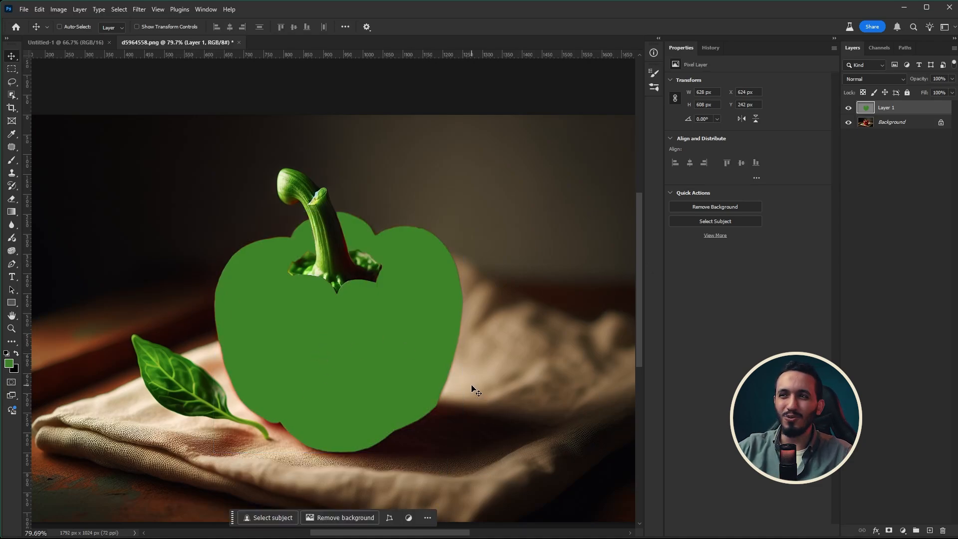
# Try the Hue blend mode on Layer 1 and compare the pepper with the layer hidden and shown
pyautogui.click(876, 79)
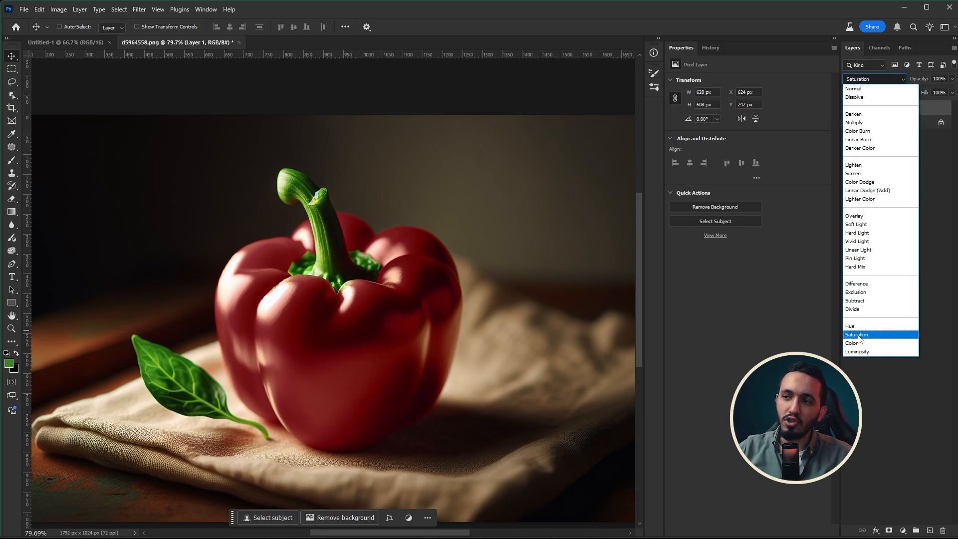
pyautogui.click(857, 326)
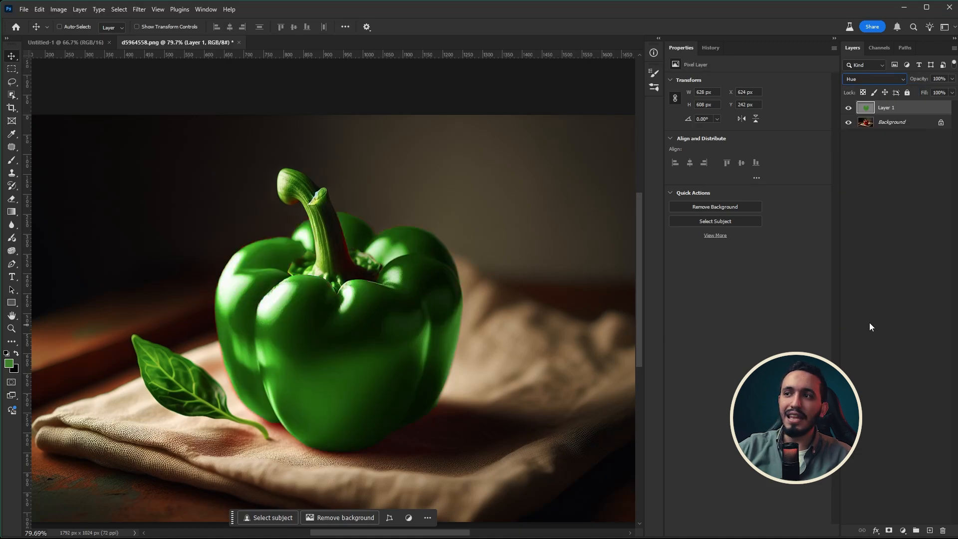
pyautogui.click(848, 108)
pyautogui.click(849, 108)
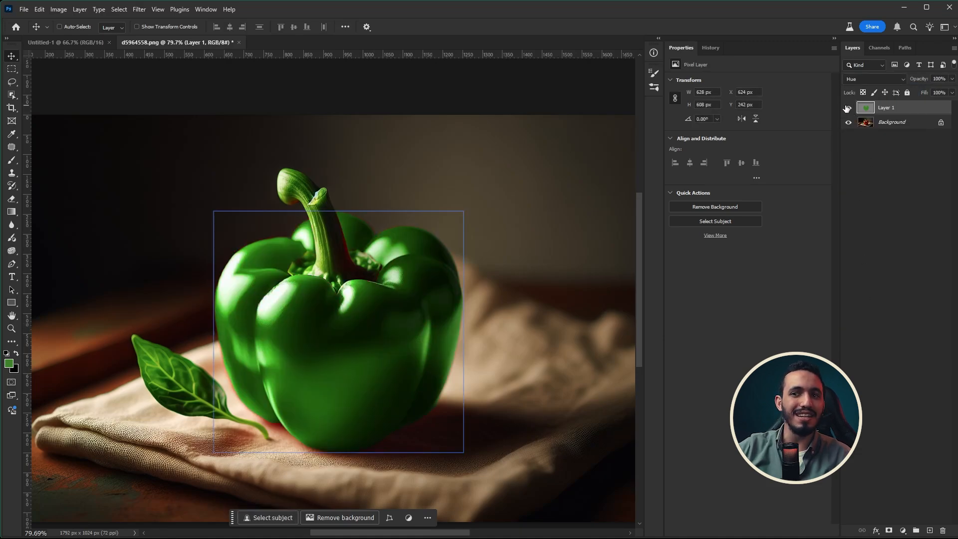
pyautogui.click(848, 107)
pyautogui.click(848, 108)
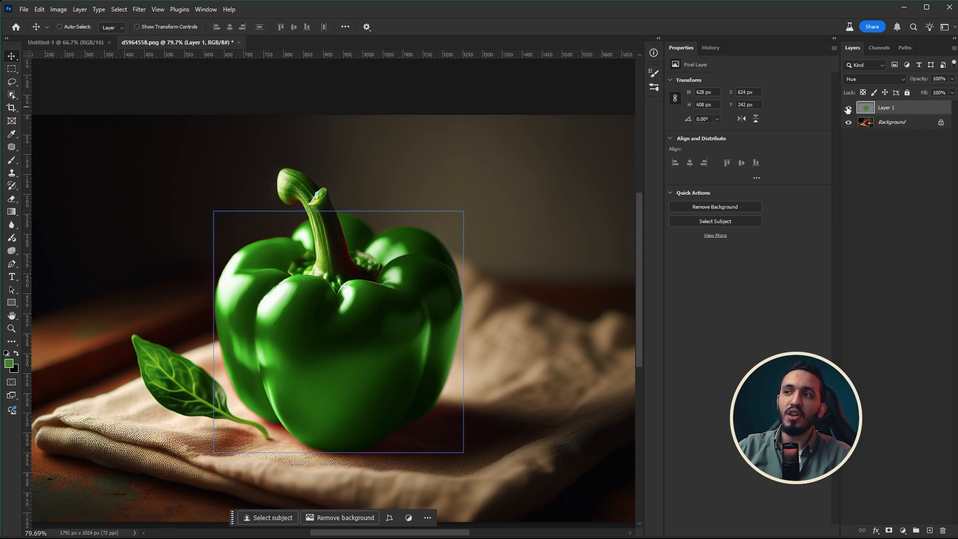
# Set Layer 1's blend mode to Color and compare the pepper with the layer hidden and shown
pyautogui.click(874, 78)
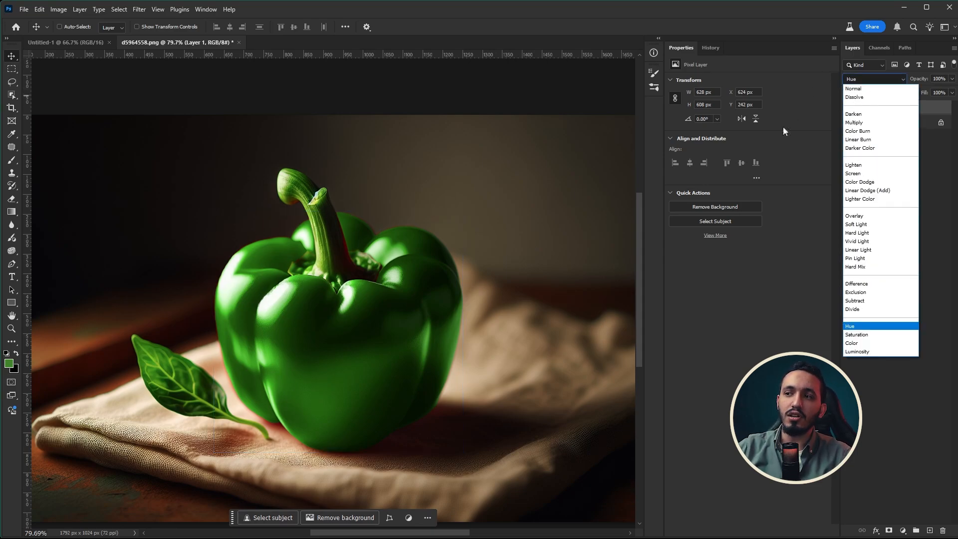
pyautogui.click(852, 344)
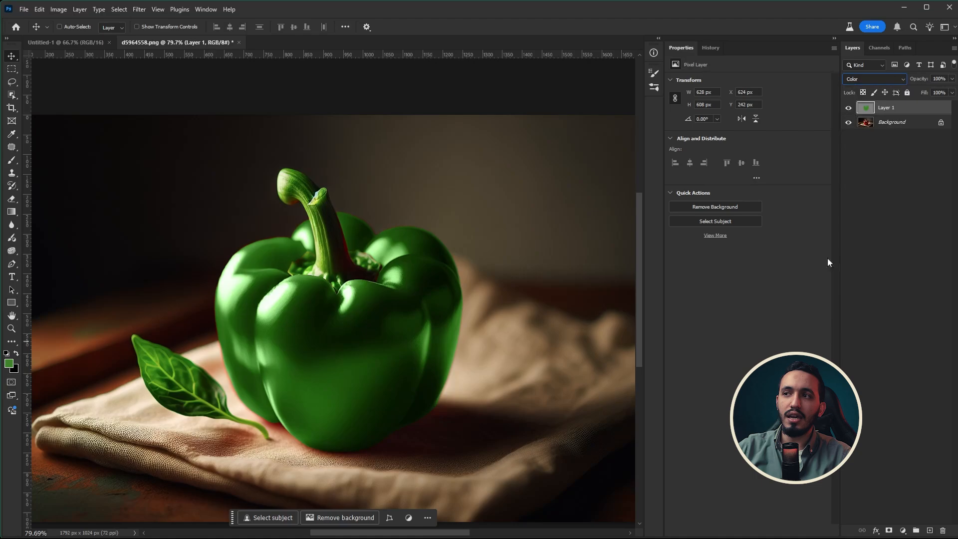
pyautogui.click(847, 109)
pyautogui.click(847, 108)
pyautogui.click(848, 108)
pyautogui.click(847, 109)
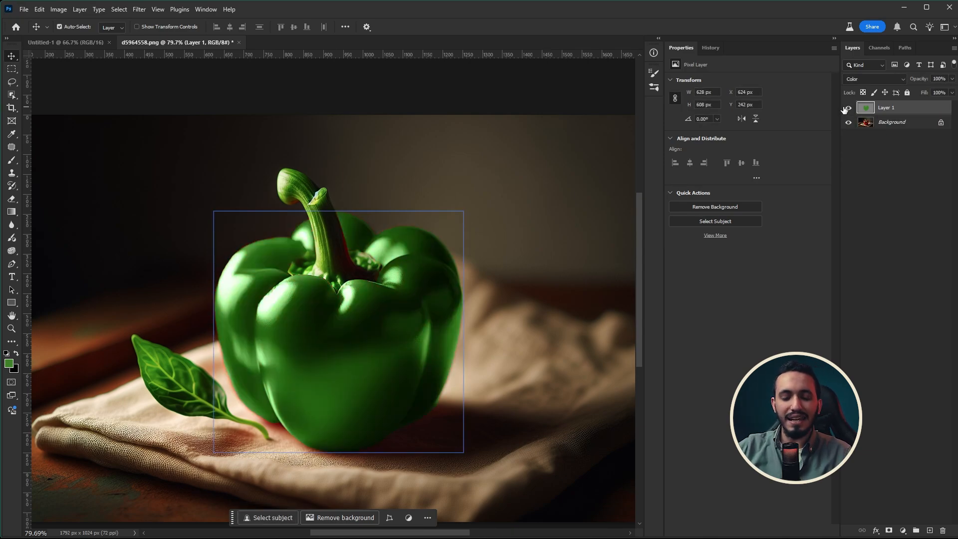
# Apply a Hue/Saturation adjustment directly to Layer 1 with saturation -29 and lightness -68
pyautogui.hotkey('ctrl', 'u')
pyautogui.moveTo(800, 113); pyautogui.dragTo(679, 207)
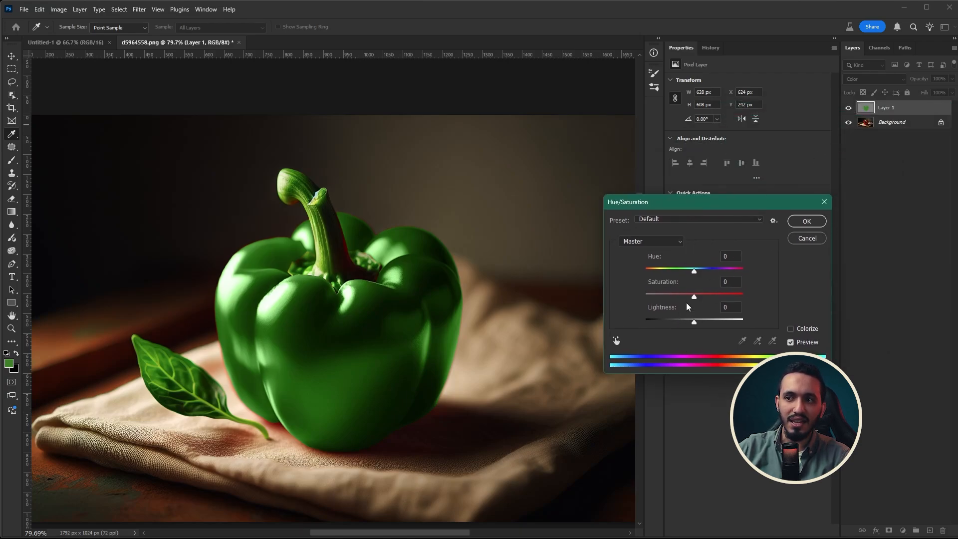
pyautogui.moveTo(681, 292); pyautogui.dragTo(662, 323)
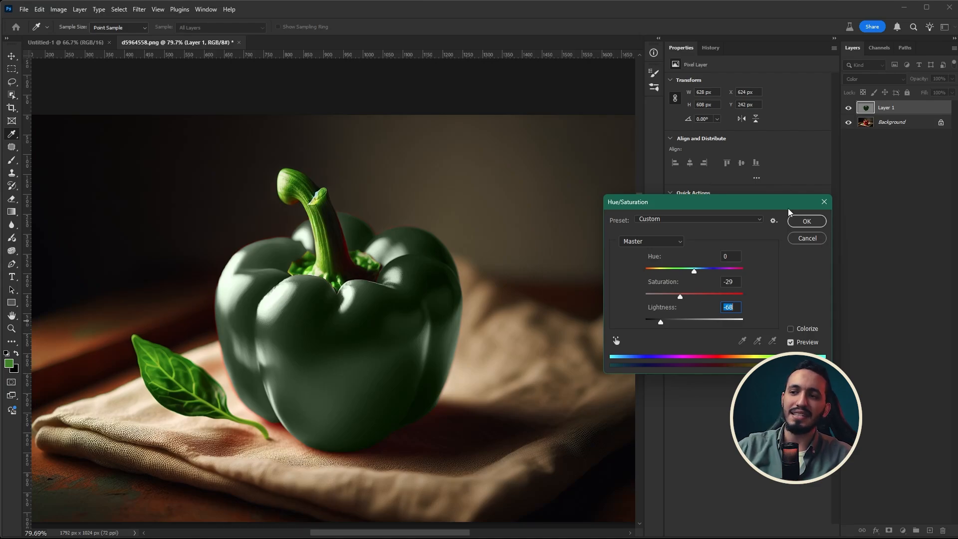
pyautogui.moveTo(693, 296); pyautogui.dragTo(659, 318)
pyautogui.click(795, 220)
pyautogui.press('v')
# Sample Layer 1's dark green with the Background hidden, show the Background again, and size the brush to 19 px for the pepper's red edge
pyautogui.scroll(6, 235, 209)
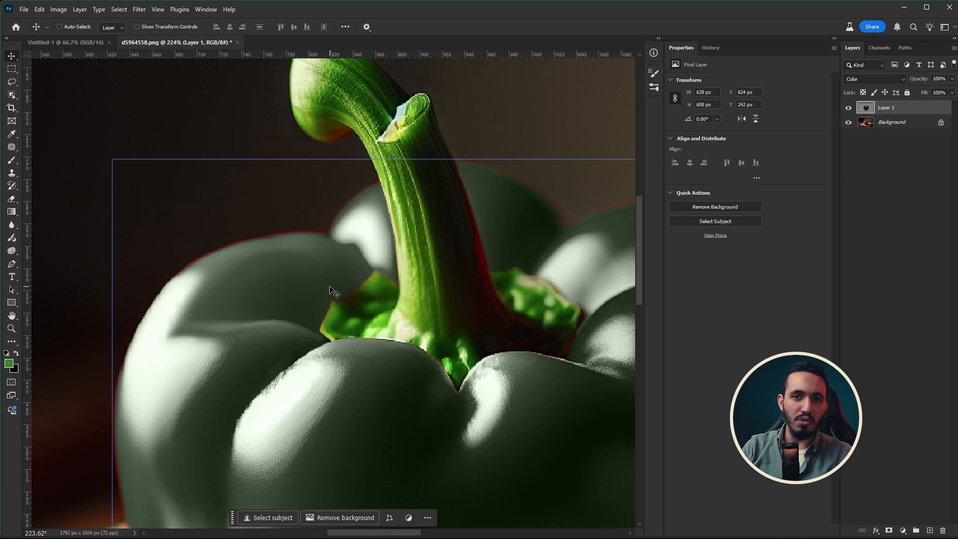
pyautogui.press('b')
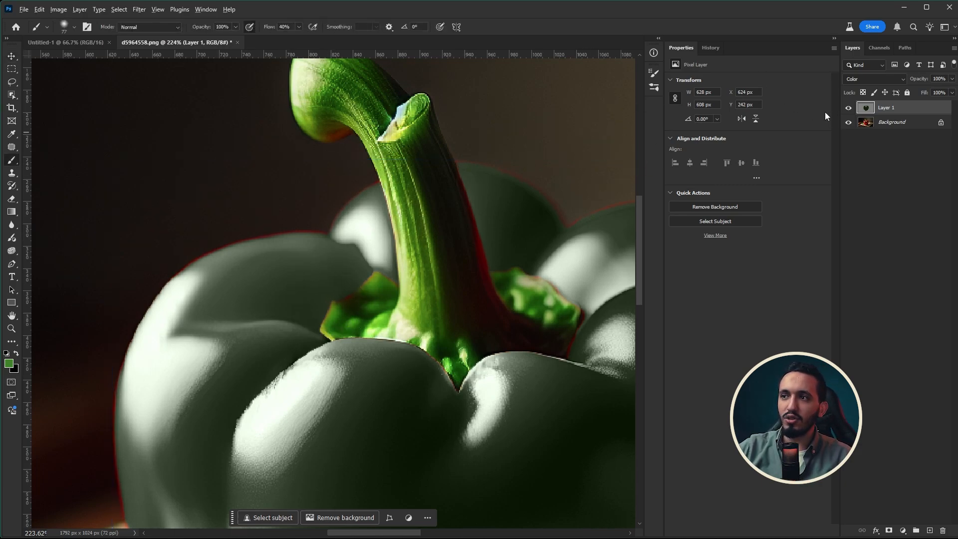
pyautogui.click(848, 122)
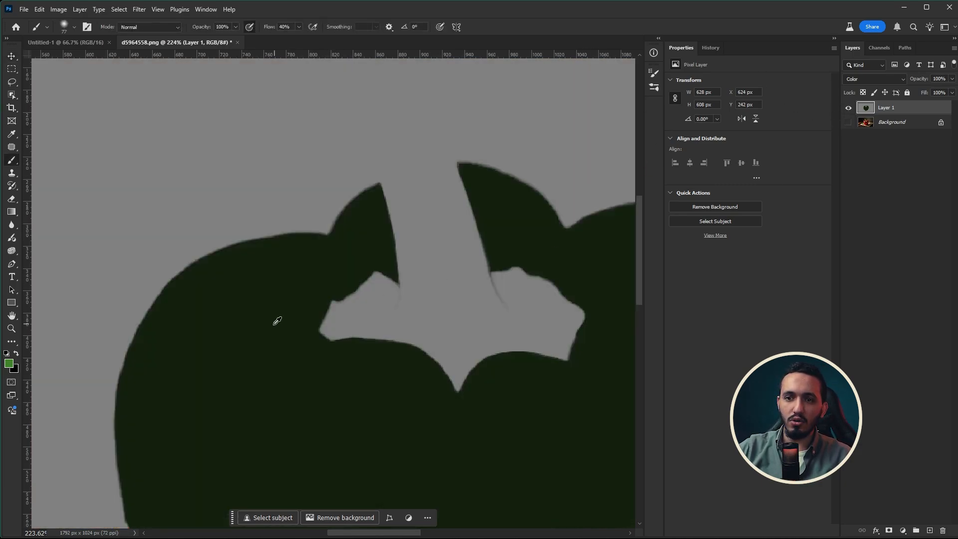
pyautogui.click(848, 121)
pyautogui.keyDown('alt'); pyautogui.rightClick(291, 273); pyautogui.keyUp('alt')
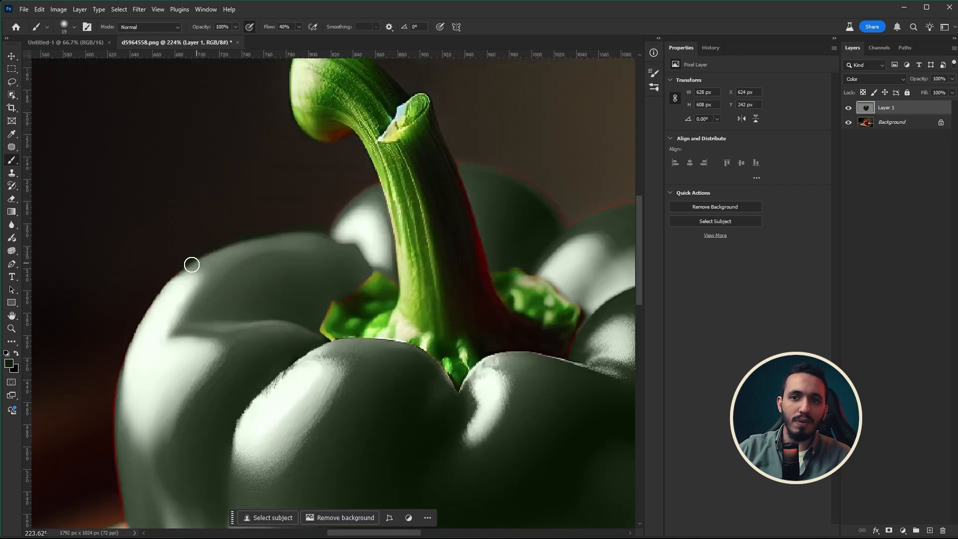
pyautogui.press('v')
pyautogui.scroll(-5, 281, 294)
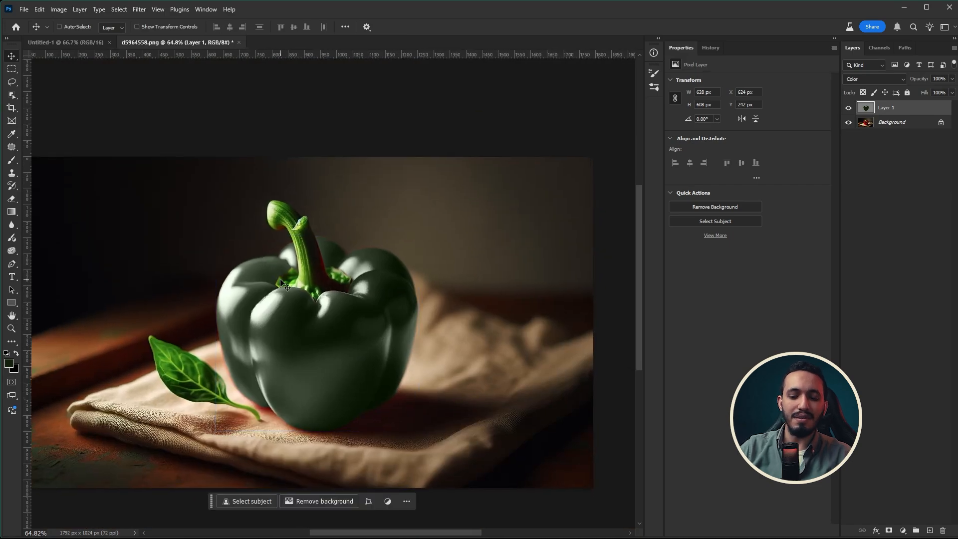